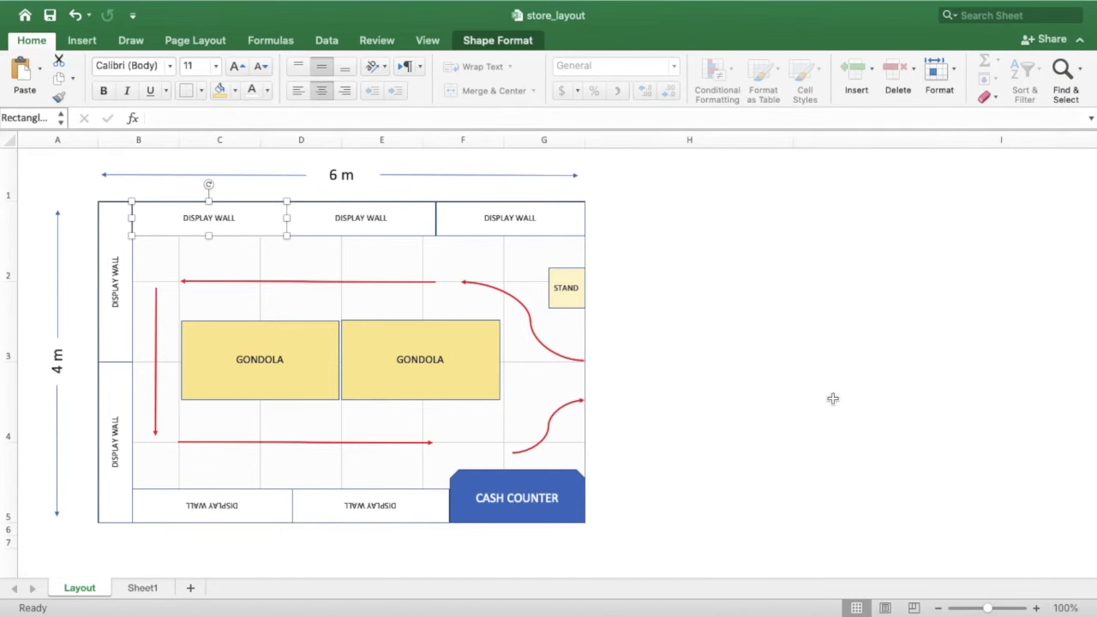
# - Add a new blank worksheet to the store_layout workbook and hide its gridlines
pyautogui.click(657, 397)
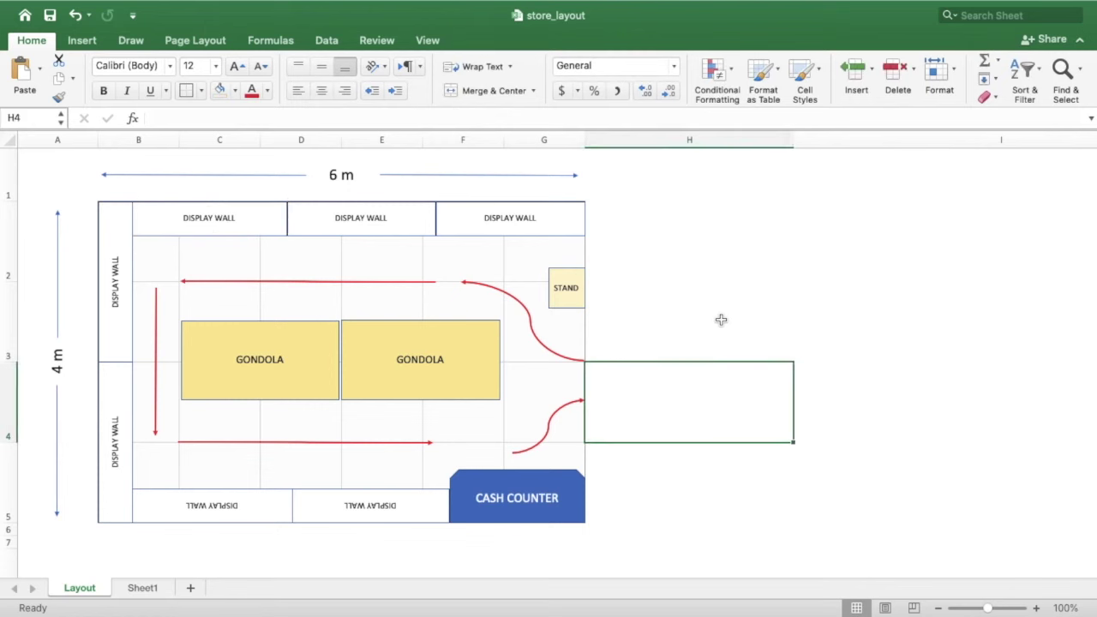
pyautogui.hotkey('shift', 'F11')
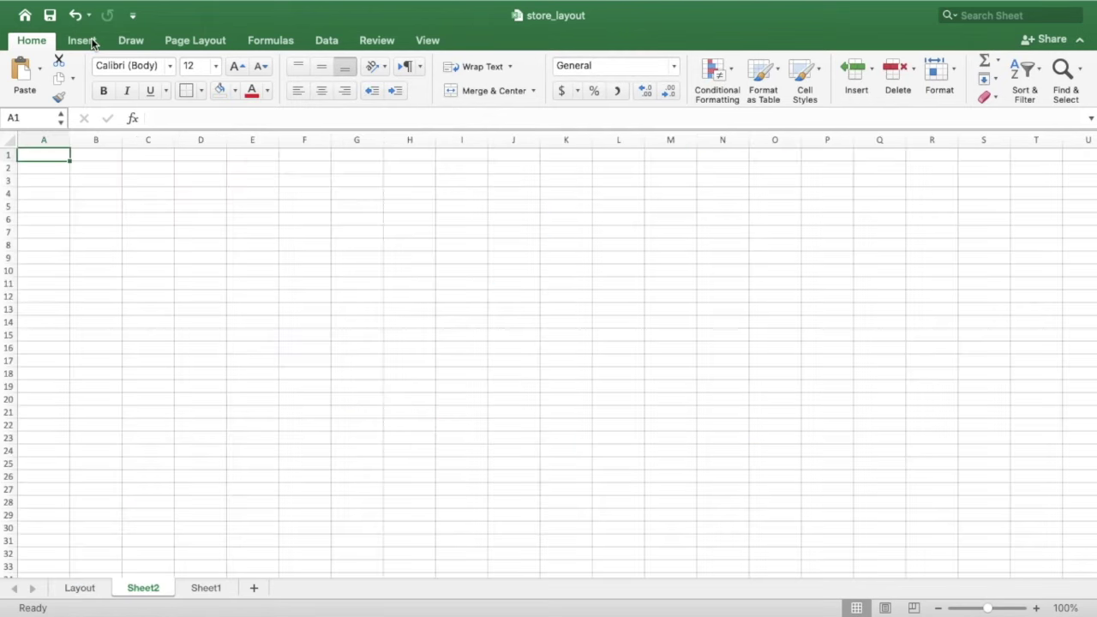
pyautogui.click(427, 43)
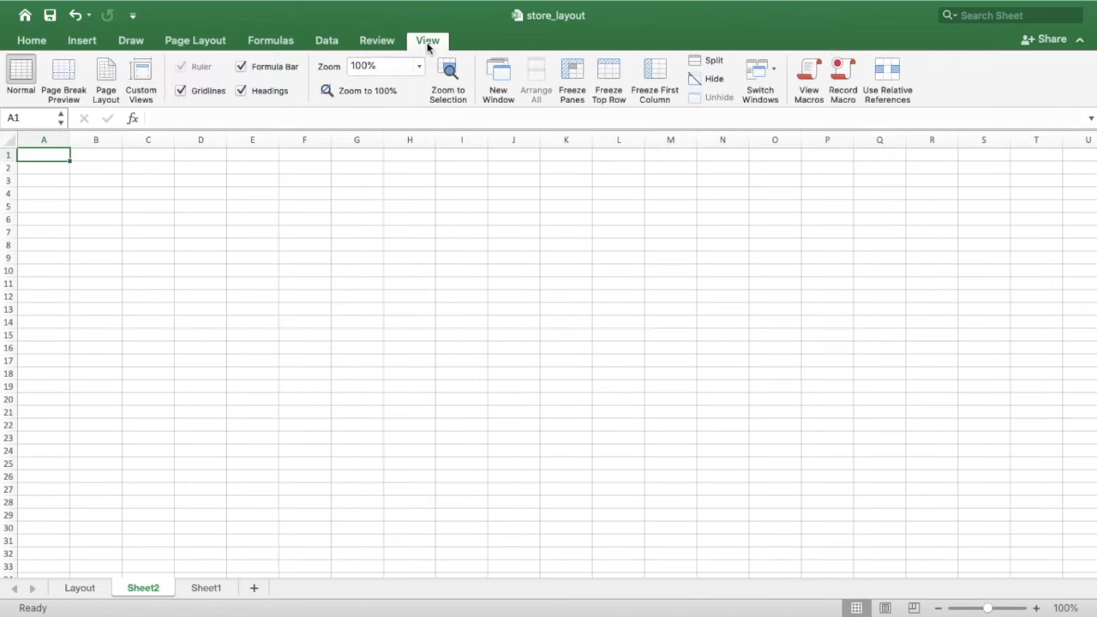
pyautogui.click(181, 91)
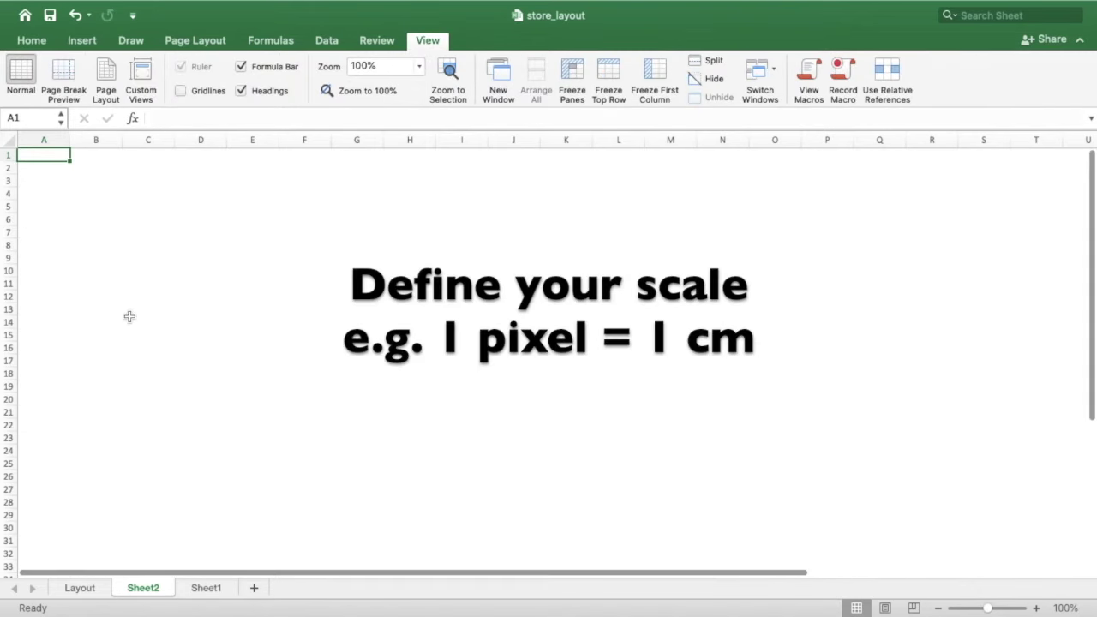
# - Widen column B to 15.83 (100 pixels) as the one-metre unit of the floor plan
pyautogui.click(99, 140)
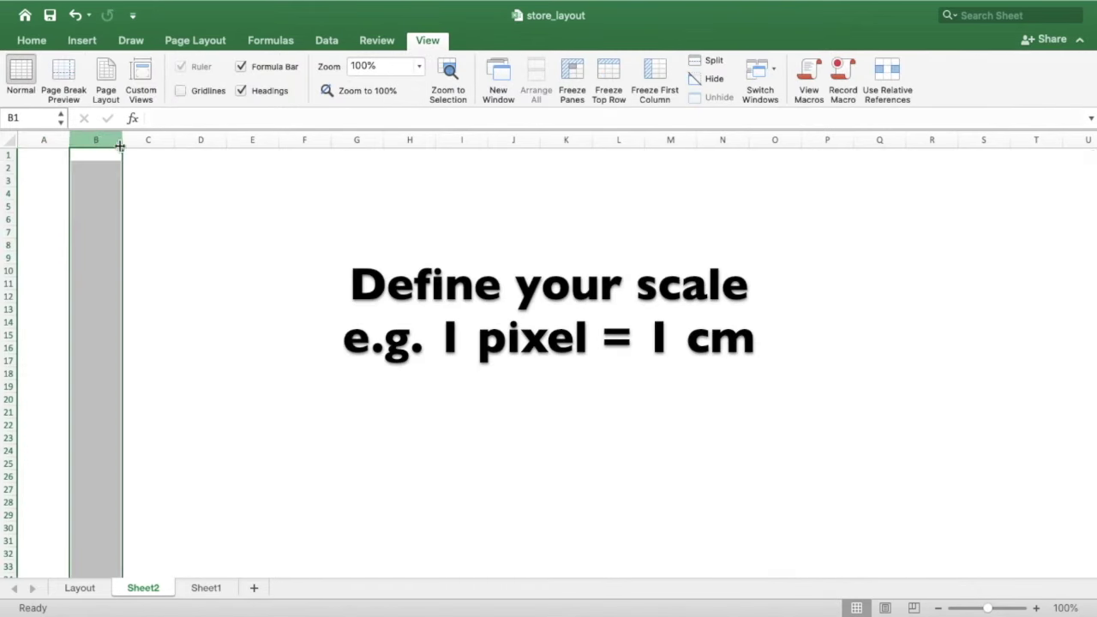
pyautogui.moveTo(122, 146); pyautogui.dragTo(149, 146)
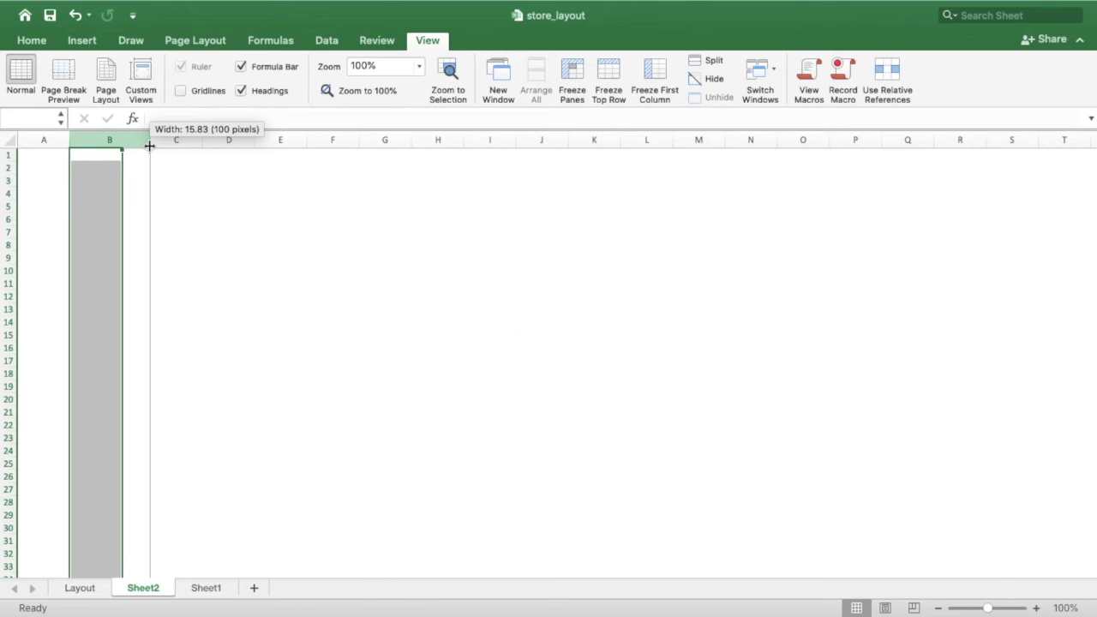
pyautogui.moveTo(150, 146); pyautogui.dragTo(149, 146)
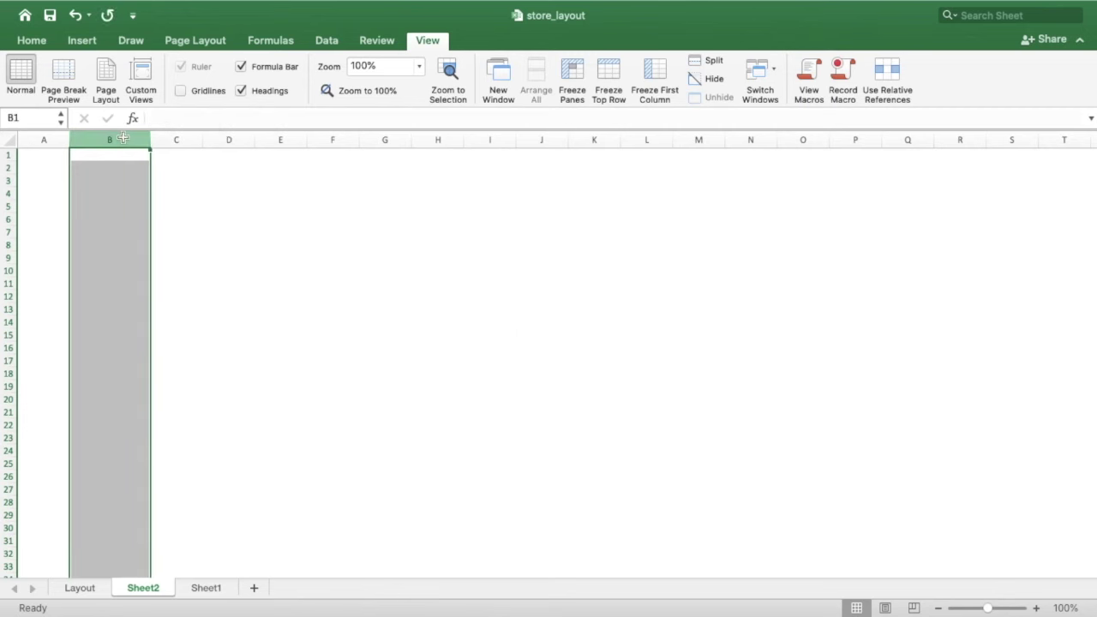
# - Insert copies of column B so that columns C through G have the same width
pyautogui.rightClick(122, 139)
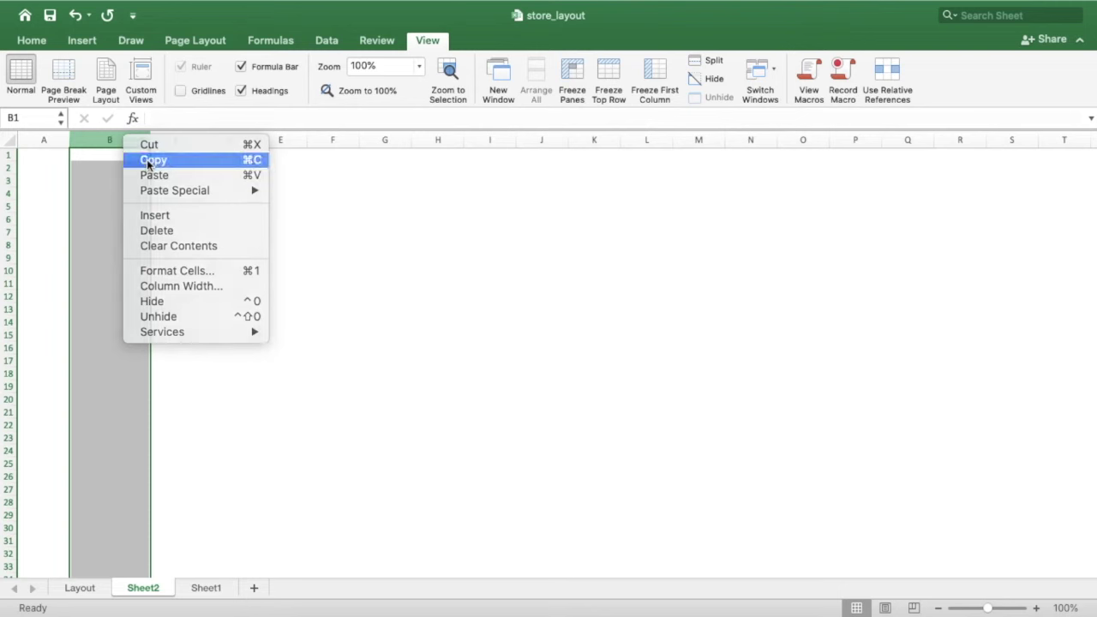
pyautogui.click(152, 162)
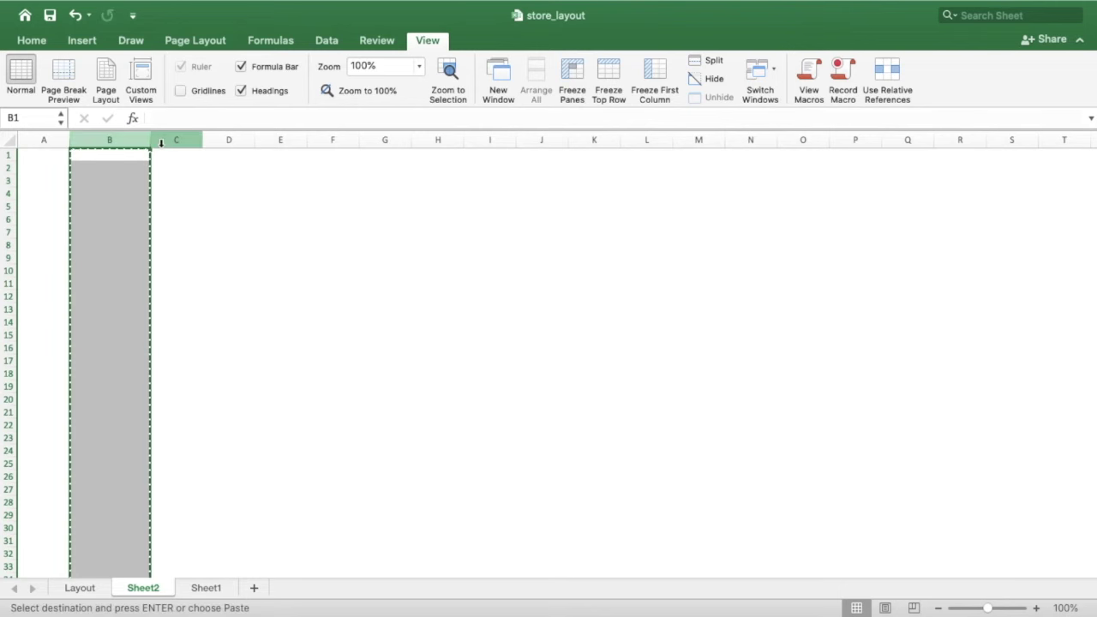
pyautogui.rightClick(160, 142)
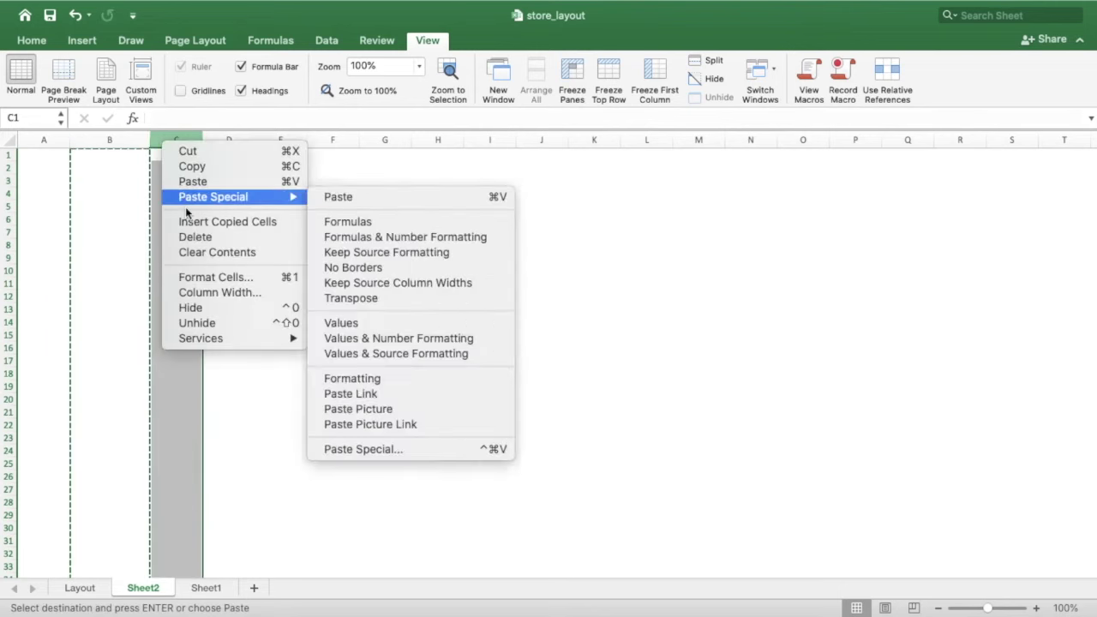
pyautogui.click(188, 223)
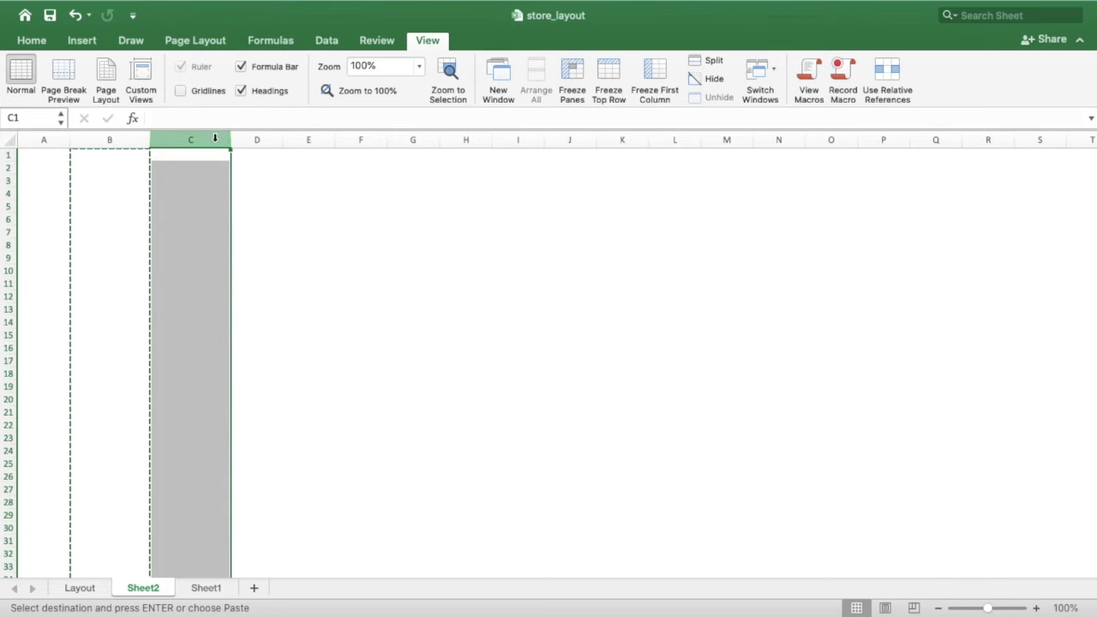
pyautogui.rightClick(215, 139)
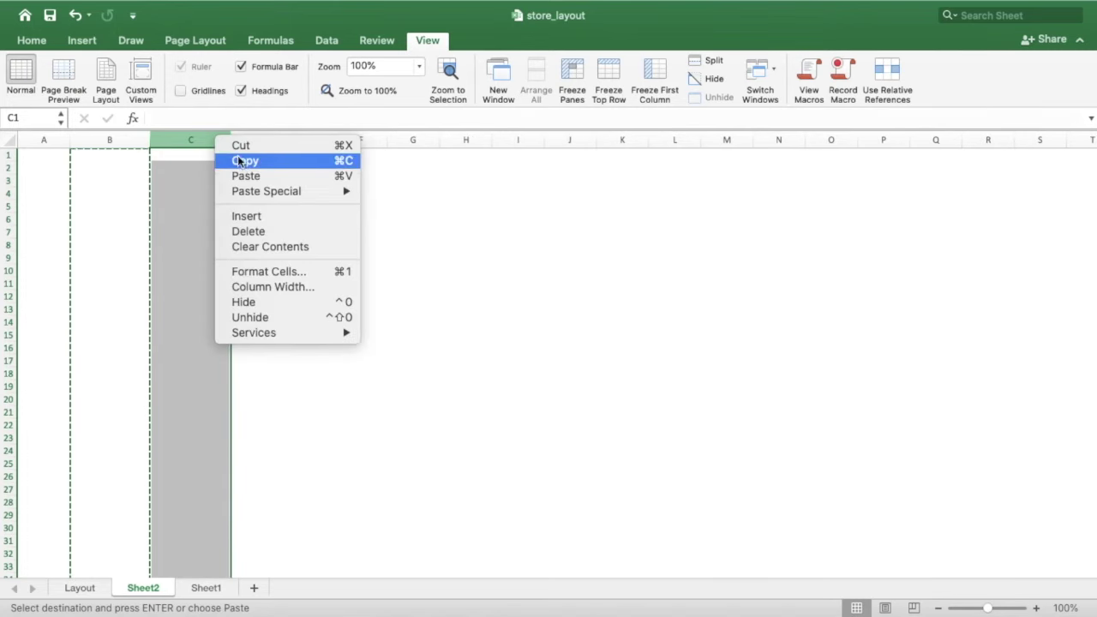
pyautogui.click(243, 163)
pyautogui.rightClick(245, 139)
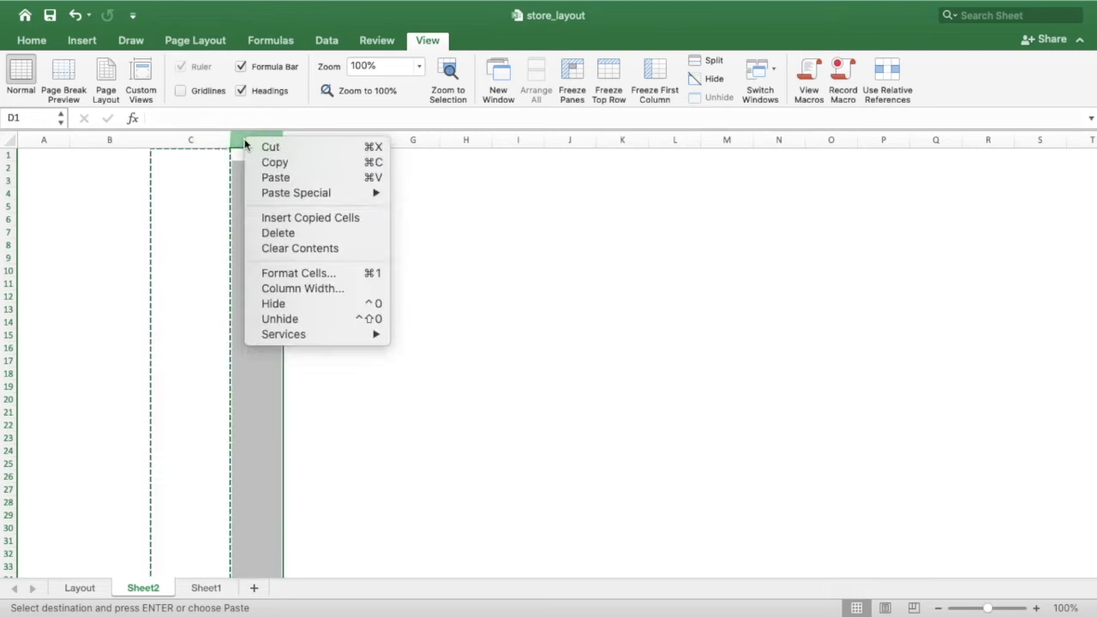
pyautogui.click(283, 218)
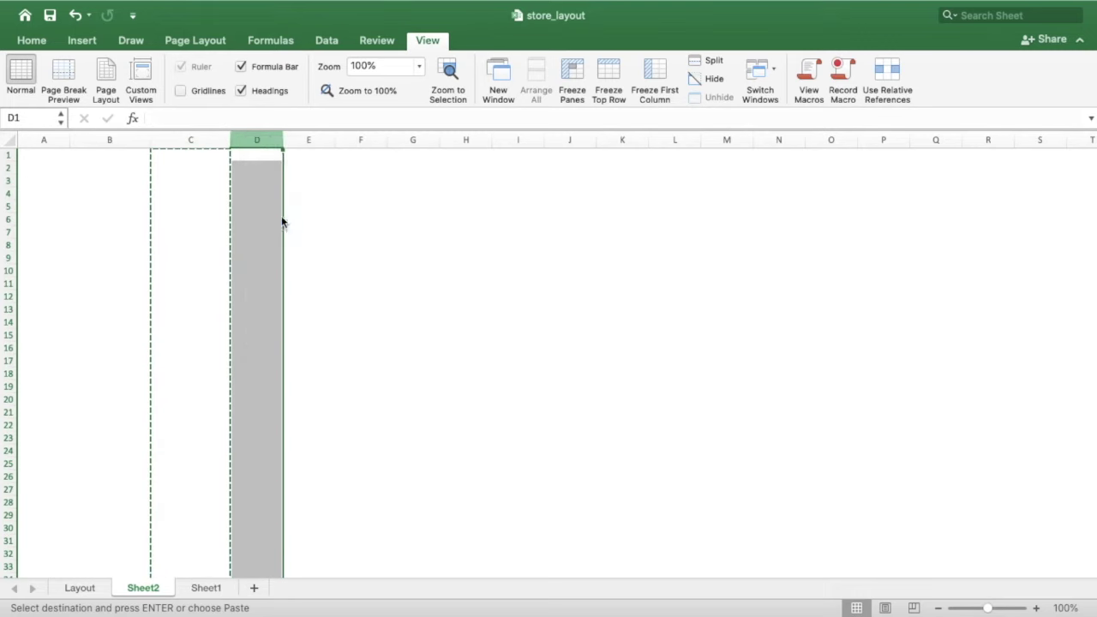
pyautogui.rightClick(283, 134)
# - Increase row 2's height to match the width of column B, making square cells, and copy the row
pyautogui.click(12, 175)
pyautogui.moveTo(11, 182); pyautogui.dragTo(10, 250)
pyautogui.rightClick(10, 222)
pyautogui.click(47, 249)
# - Insert the copied row three times so that rows 3 to 5 have the same height as row 2
pyautogui.click(9, 257)
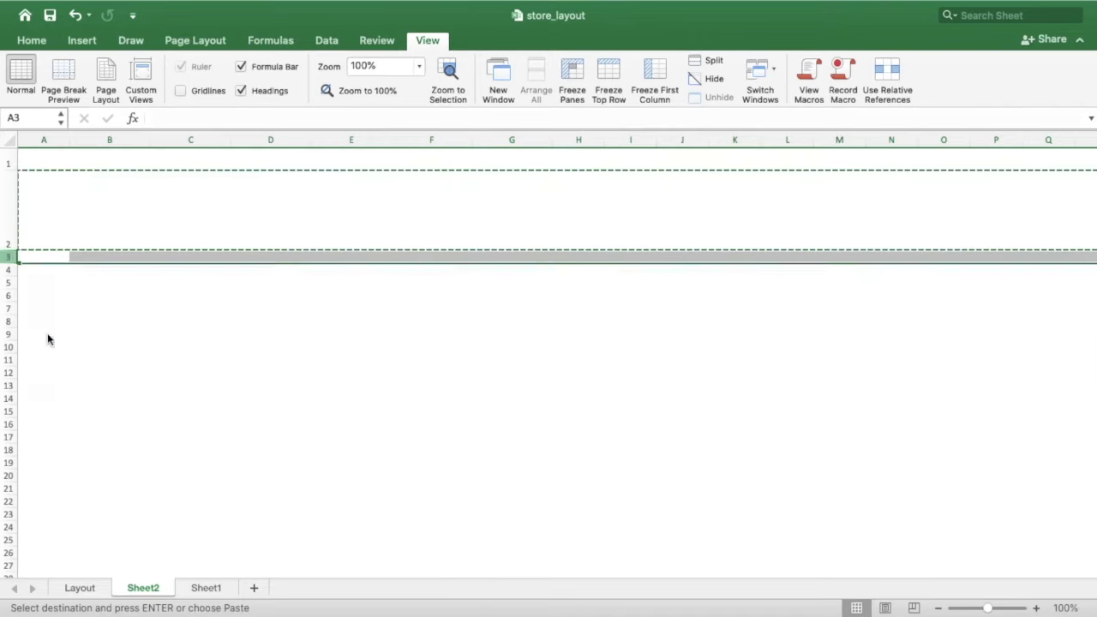
pyautogui.press('super+v')
pyautogui.click(9, 339)
pyautogui.press('super+v')
pyautogui.rightClick(9, 377)
pyautogui.click(34, 396)
pyautogui.click(9, 415)
pyautogui.press('super+v')
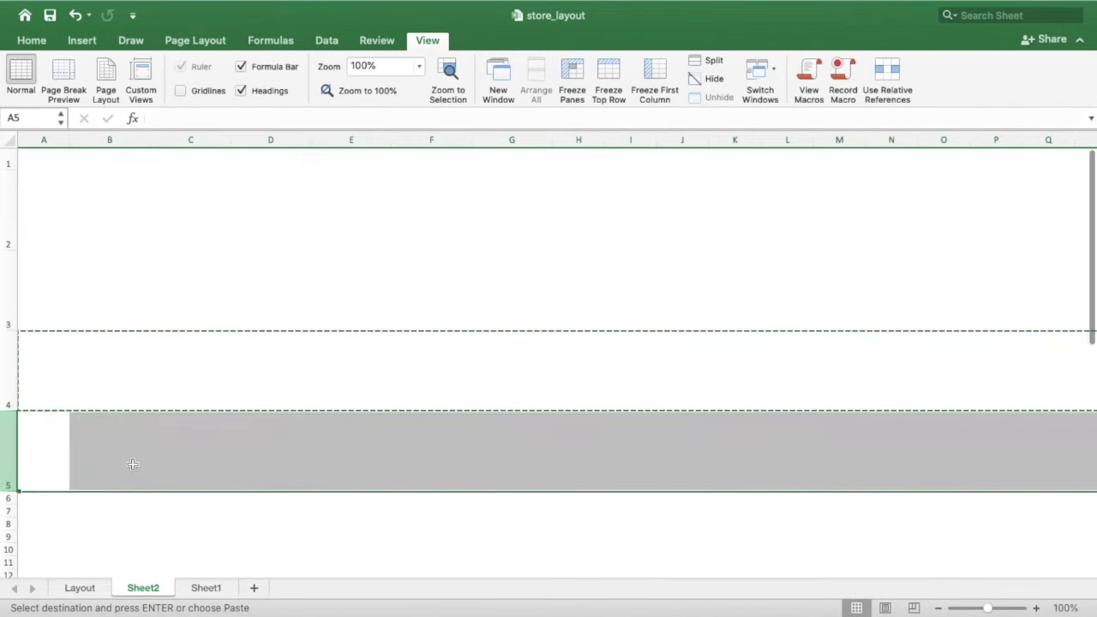
pyautogui.click(101, 204)
pyautogui.click(31, 41)
pyautogui.click(221, 91)
pyautogui.click(428, 40)
pyautogui.rightClick(9, 417)
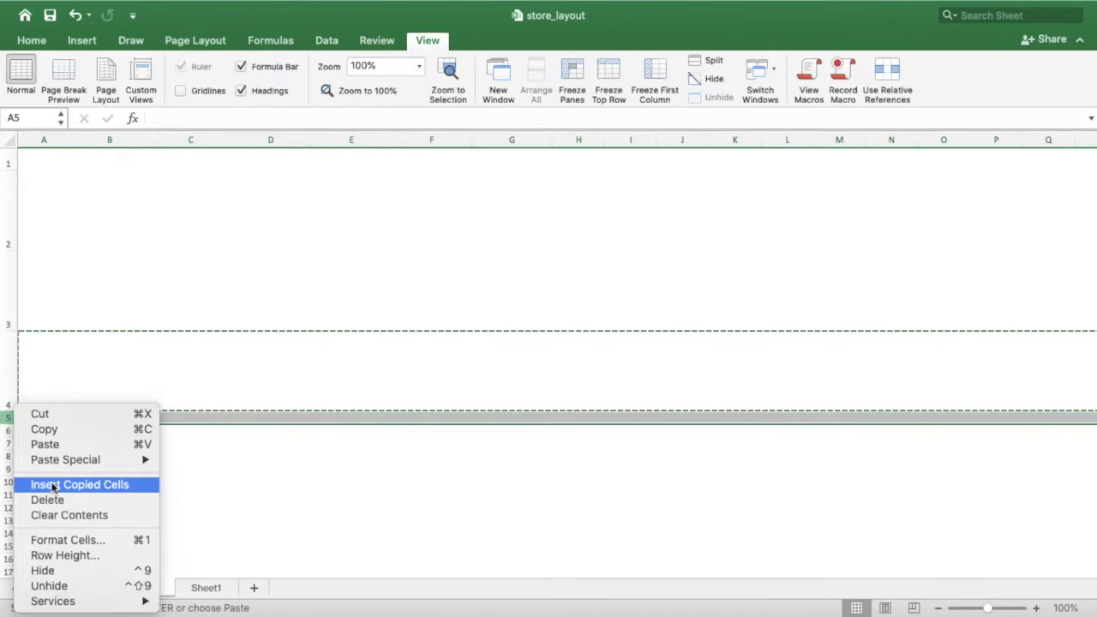
pyautogui.click(51, 487)
pyautogui.click(130, 463)
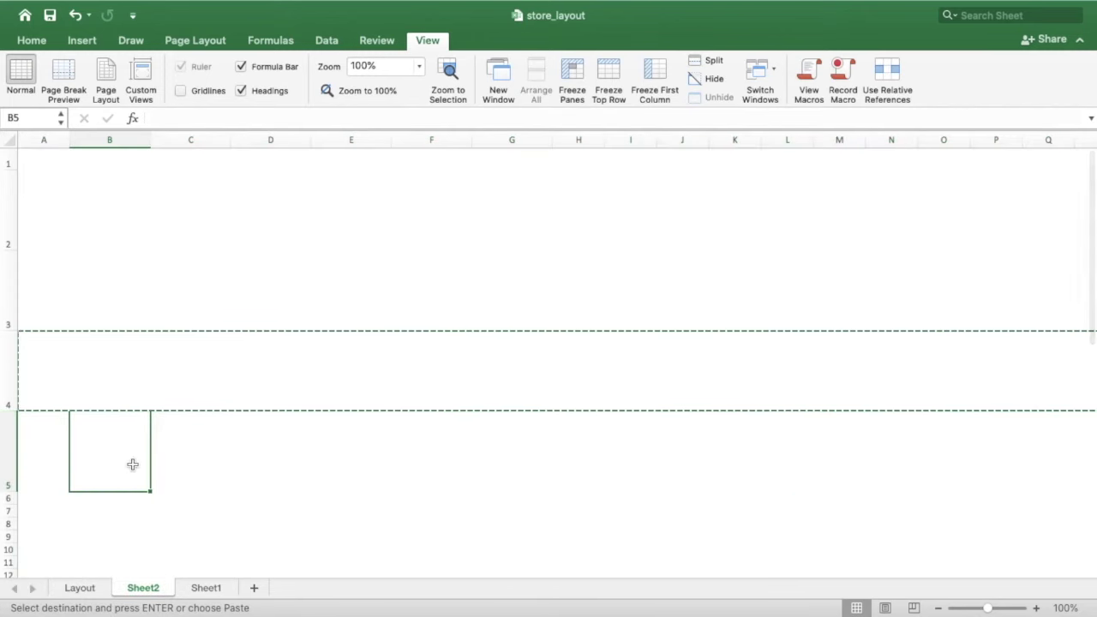
# - Fill cell B2 with the second-lightest gray of the white theme colors
pyautogui.click(102, 211)
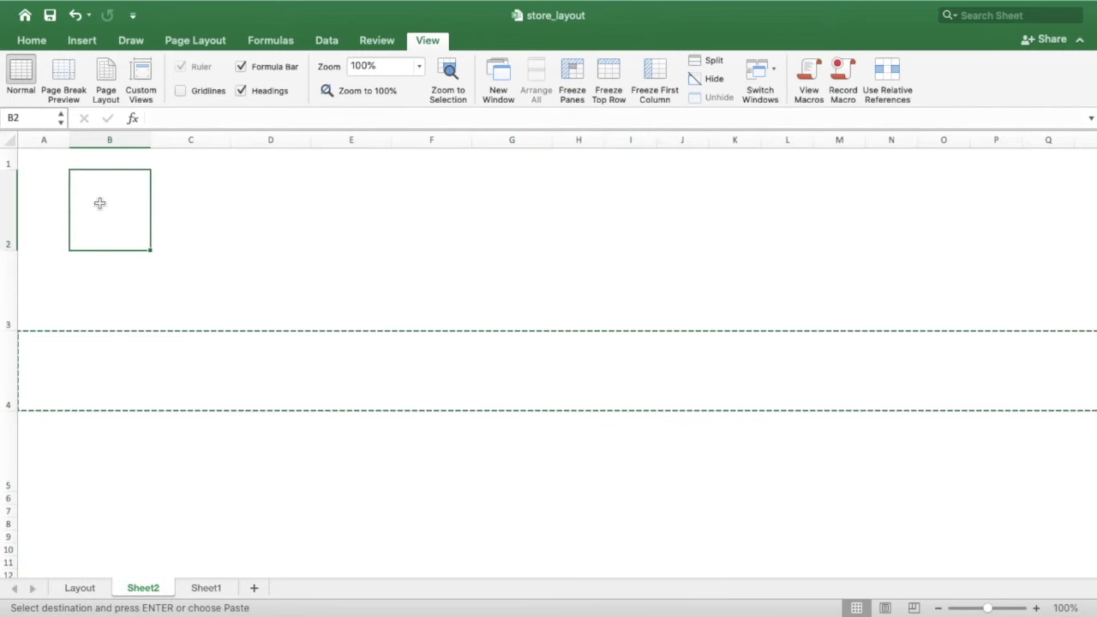
pyautogui.click(42, 39)
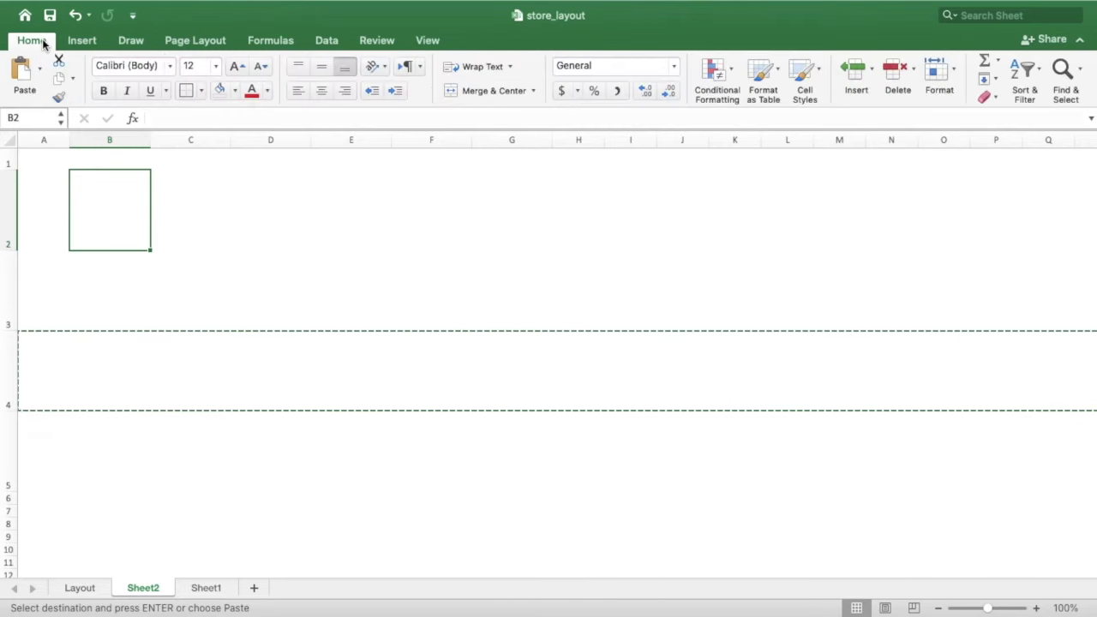
pyautogui.click(235, 93)
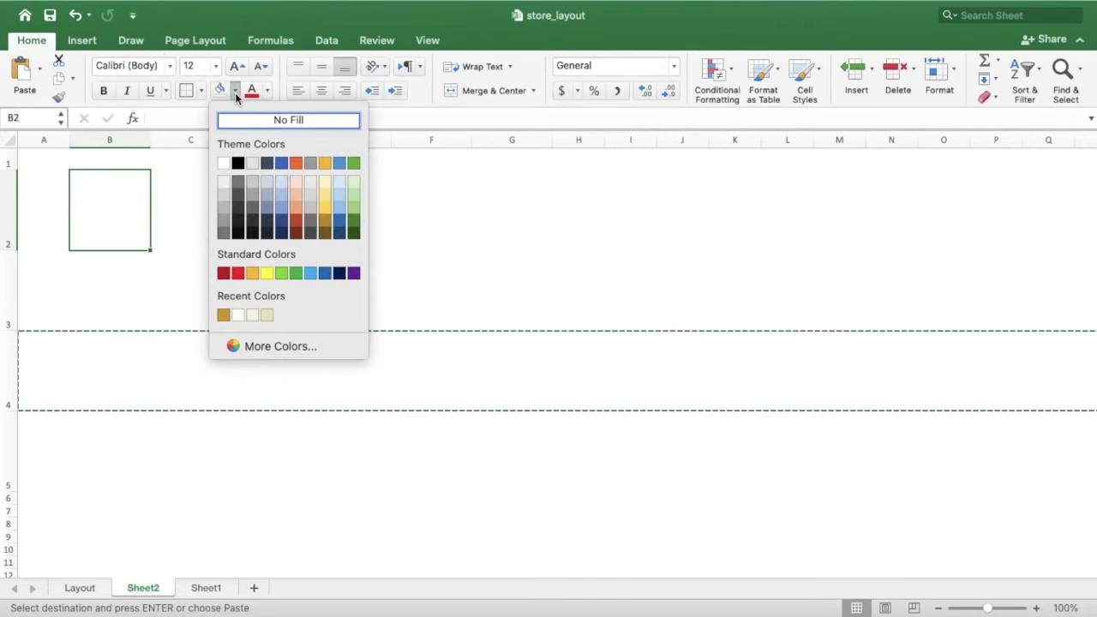
pyautogui.click(219, 200)
pyautogui.click(179, 265)
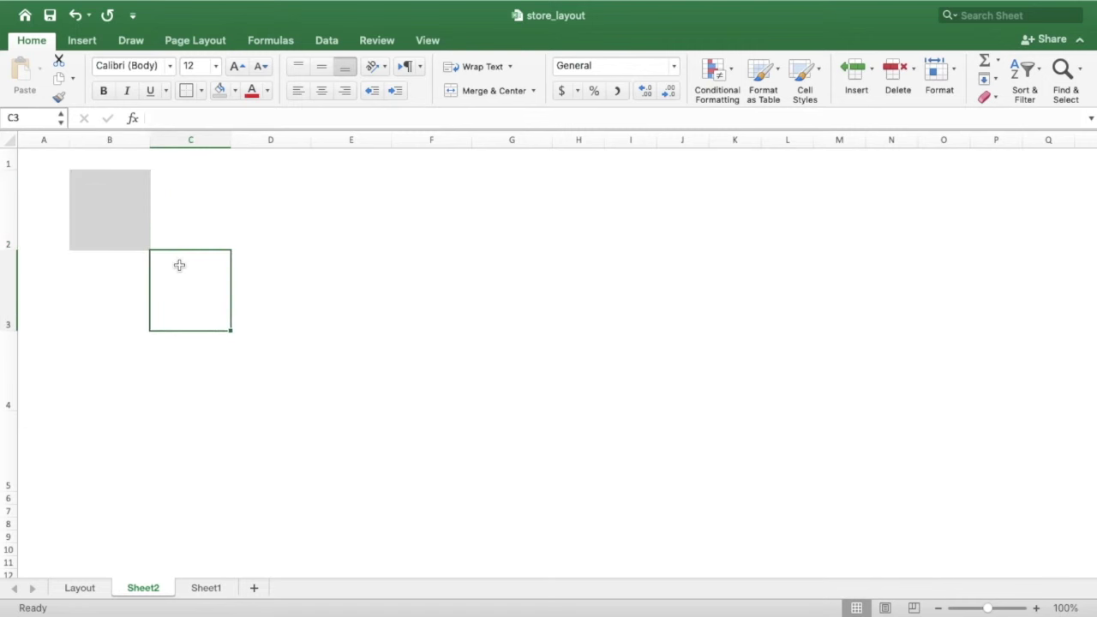
# - Change the fill of cell B2 to the lightest gray of the white theme colors
pyautogui.click(127, 200)
pyautogui.click(235, 92)
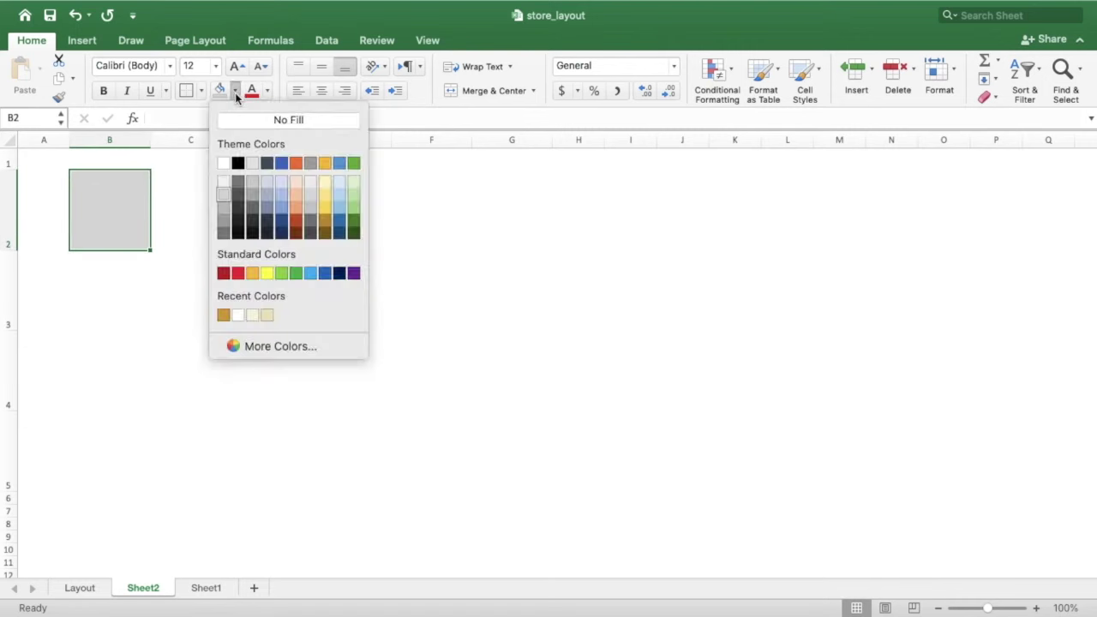
pyautogui.click(224, 186)
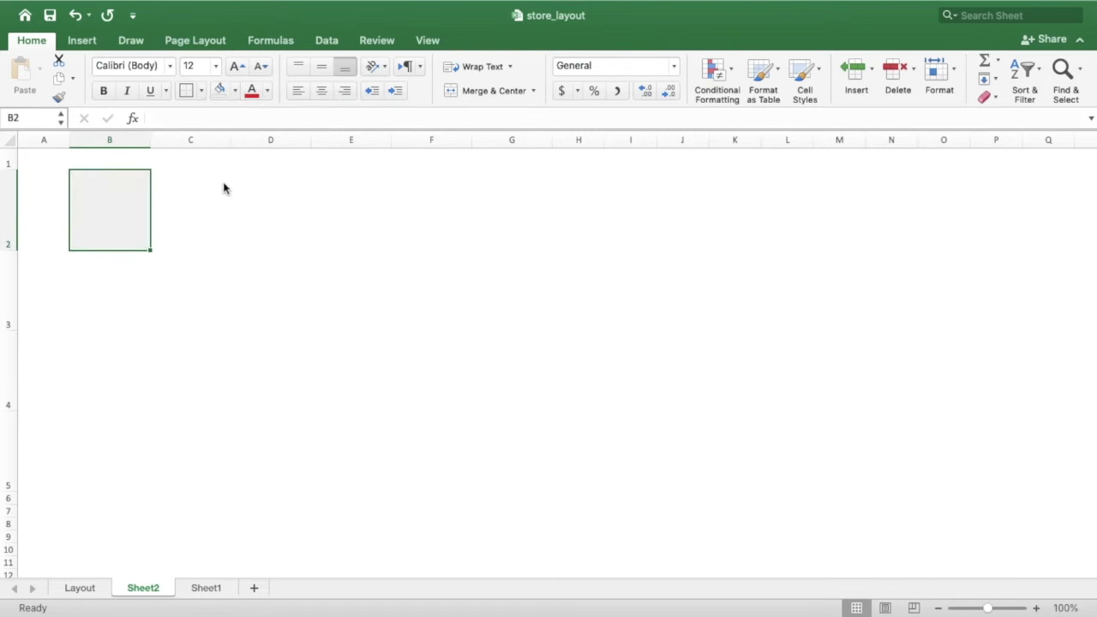
pyautogui.click(197, 227)
# - Copy the formatting of cell B2 across cells C2 to G2
pyautogui.click(124, 211)
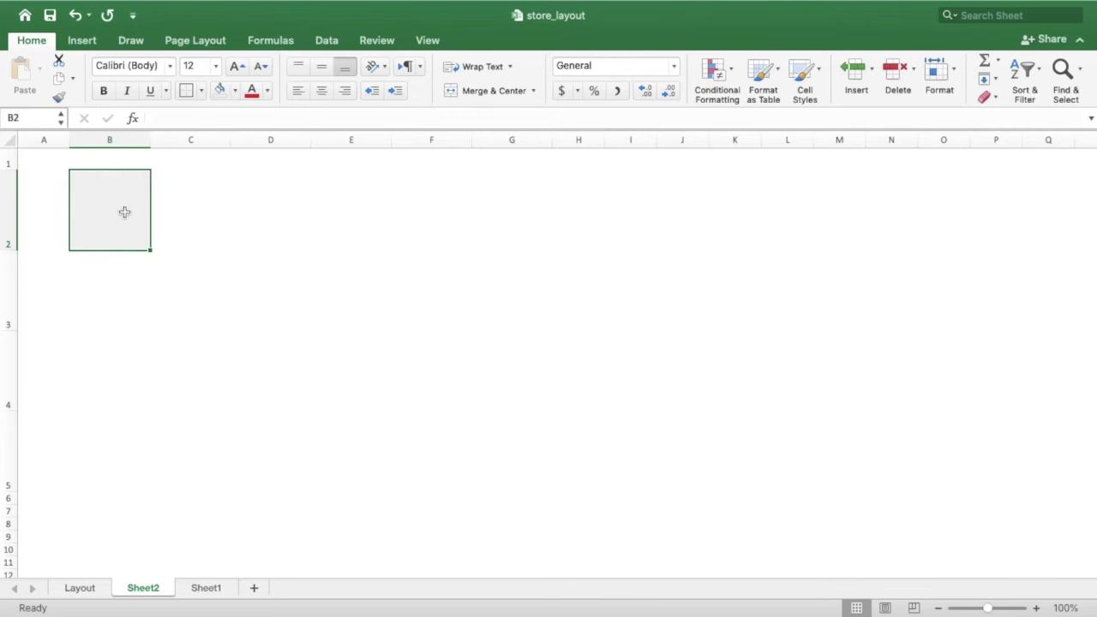
pyautogui.click(67, 94)
pyautogui.moveTo(175, 197); pyautogui.dragTo(496, 206)
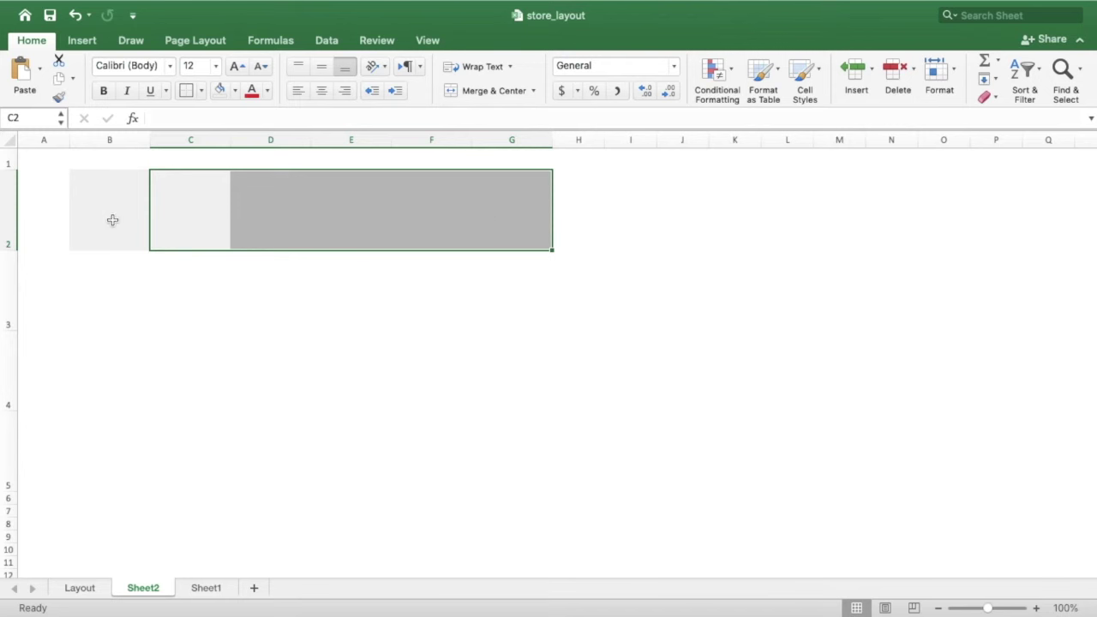
# - Copy the formatting of cells B2 to G2 down to cells B3 to G5
pyautogui.moveTo(112, 220); pyautogui.dragTo(487, 226)
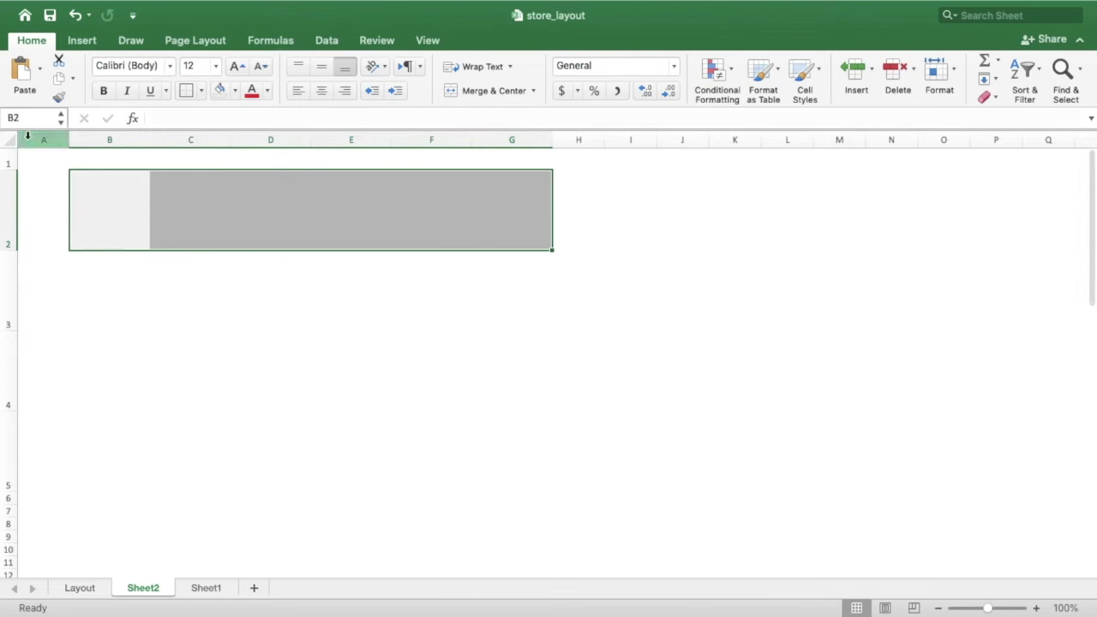
pyautogui.click(58, 97)
pyautogui.moveTo(106, 284)
pyautogui.mouseDown()
pyautogui.moveTo(503, 303)
pyautogui.moveTo(491, 490)
pyautogui.mouseUp()
pyautogui.click(494, 447)
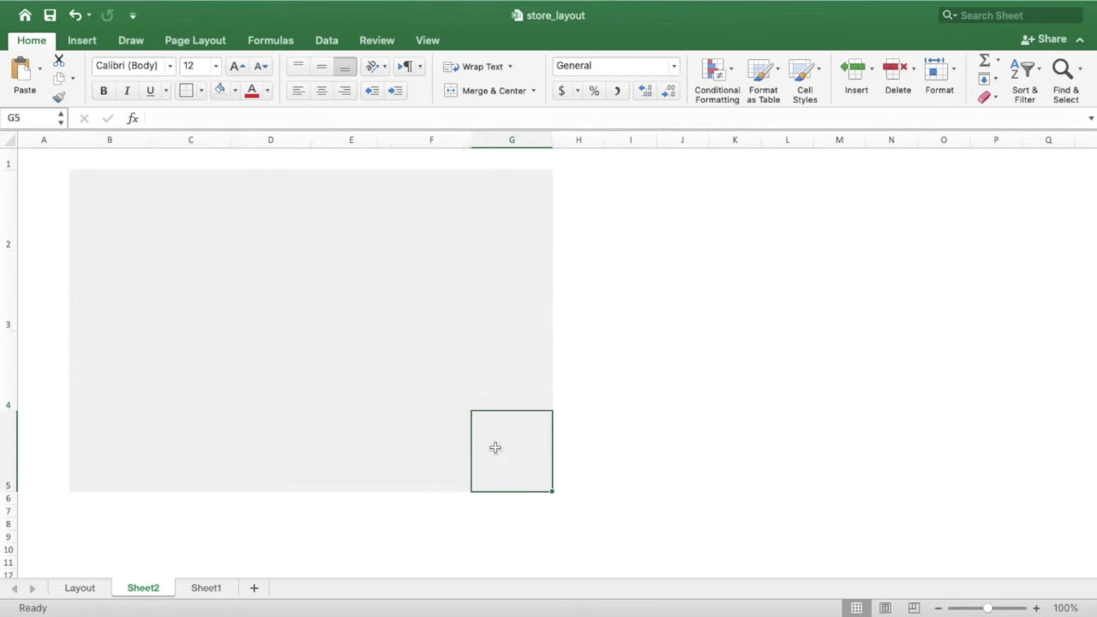
pyautogui.click(626, 411)
# - Set the border line color to medium gray and draw borders around every cell of B2 to G5
pyautogui.click(121, 215)
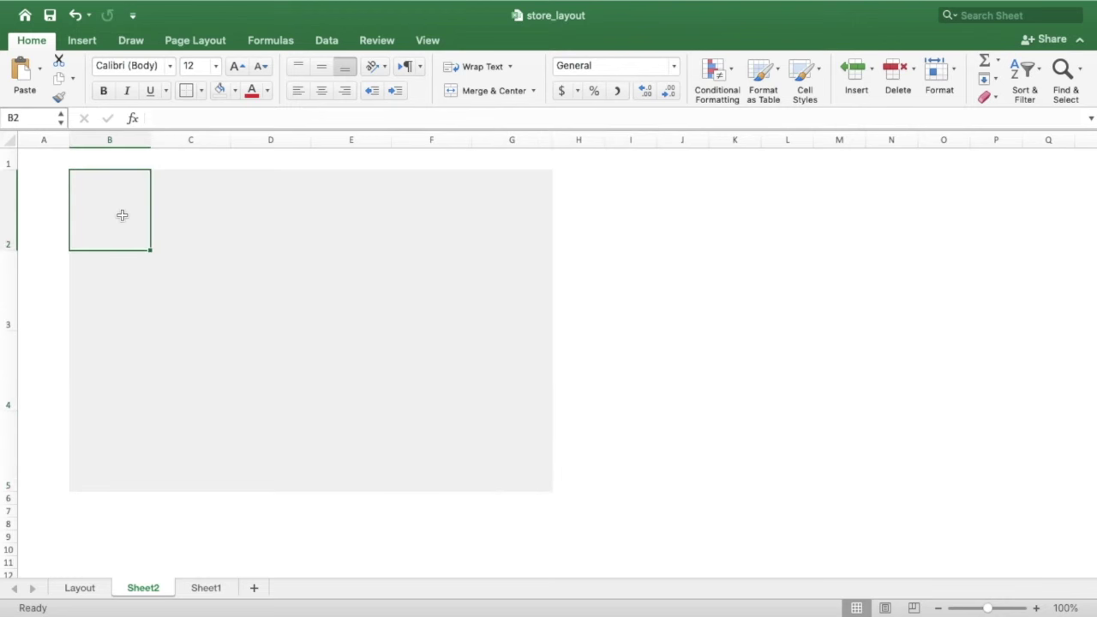
pyautogui.click(201, 90)
pyautogui.moveTo(298, 491)
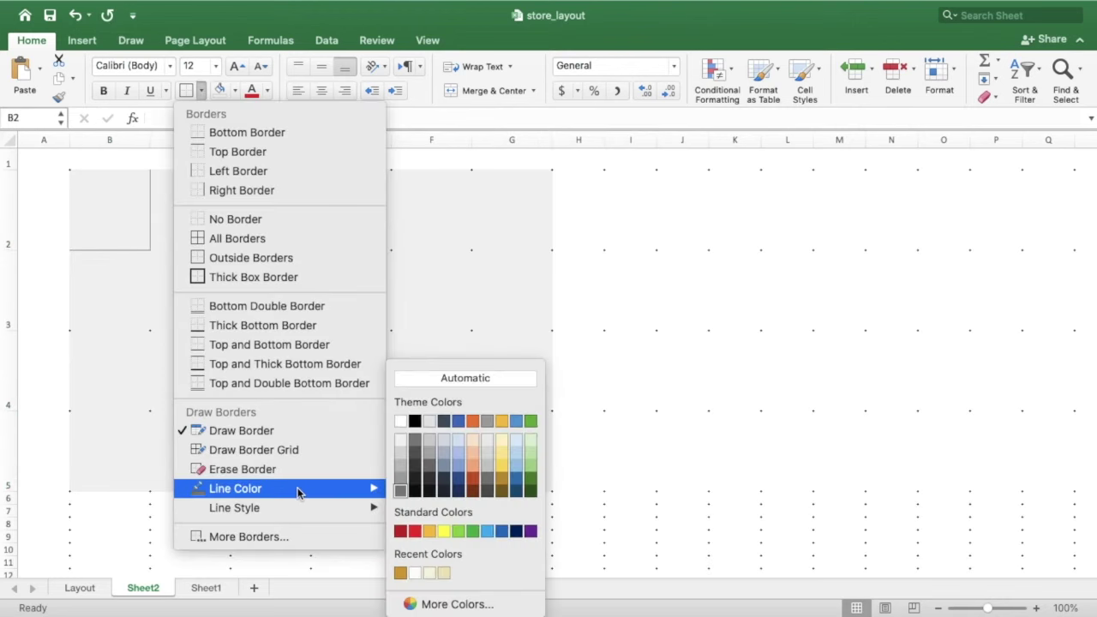
pyautogui.click(401, 469)
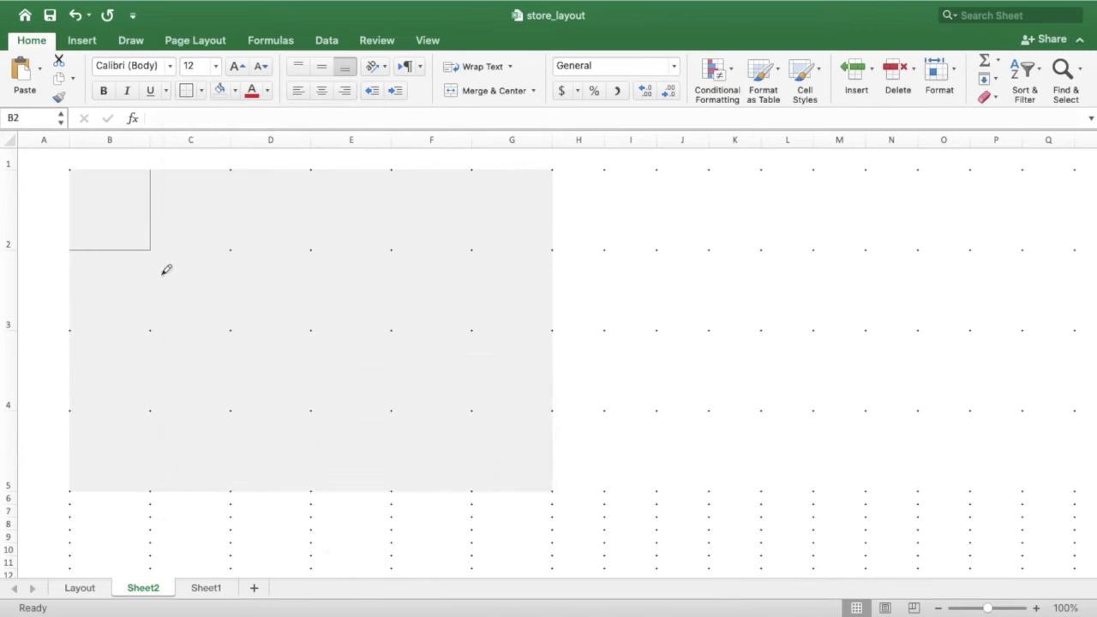
pyautogui.moveTo(155, 218)
pyautogui.mouseDown()
pyautogui.moveTo(409, 211)
pyautogui.moveTo(221, 304)
pyautogui.moveTo(523, 329)
pyautogui.moveTo(262, 326)
pyautogui.moveTo(120, 482)
pyautogui.moveTo(170, 354)
pyautogui.moveTo(483, 438)
pyautogui.moveTo(546, 471)
pyautogui.moveTo(191, 490)
pyautogui.mouseUp()
pyautogui.press('Escape')
# - Set the border line color to the lightest black theme shade and draw an outline around the whole range B2 to G5
pyautogui.moveTo(110, 210); pyautogui.dragTo(516, 431)
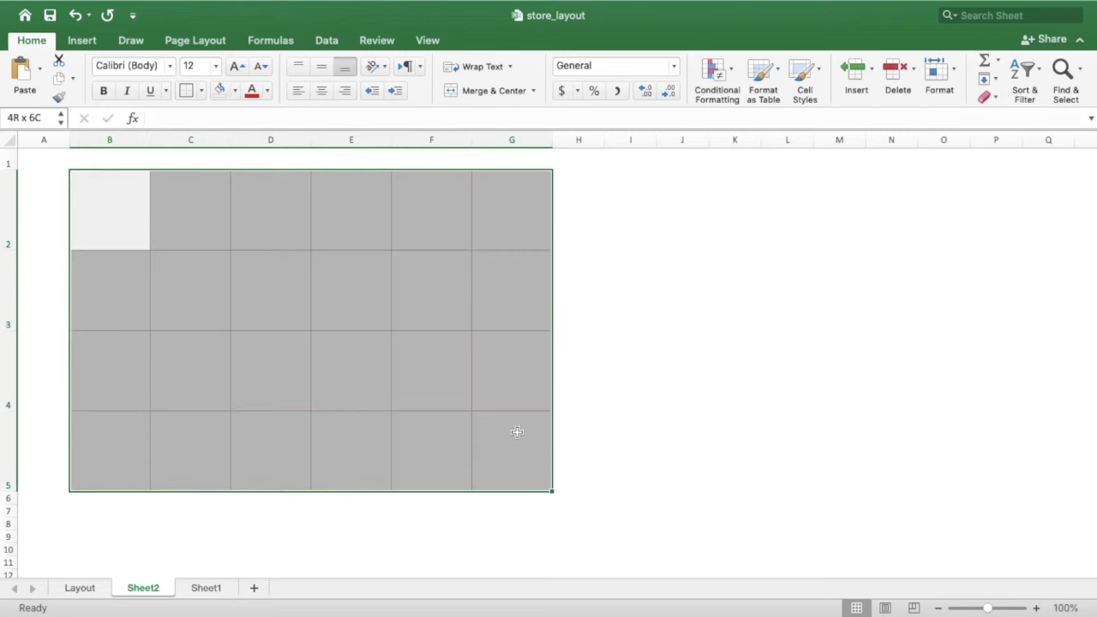
pyautogui.click(201, 92)
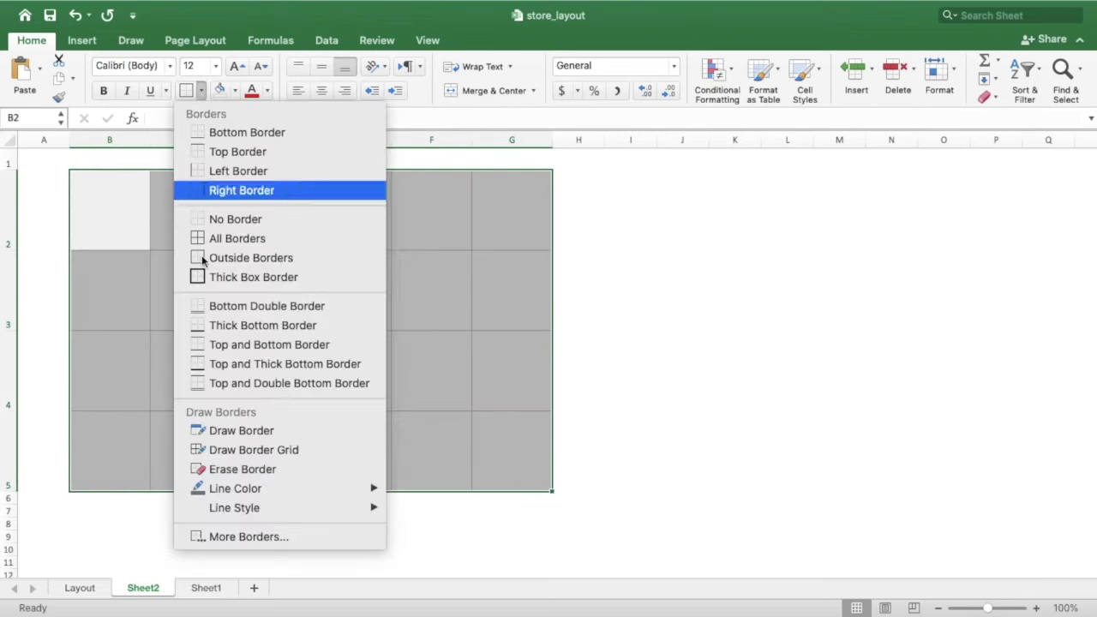
pyautogui.moveTo(252, 495)
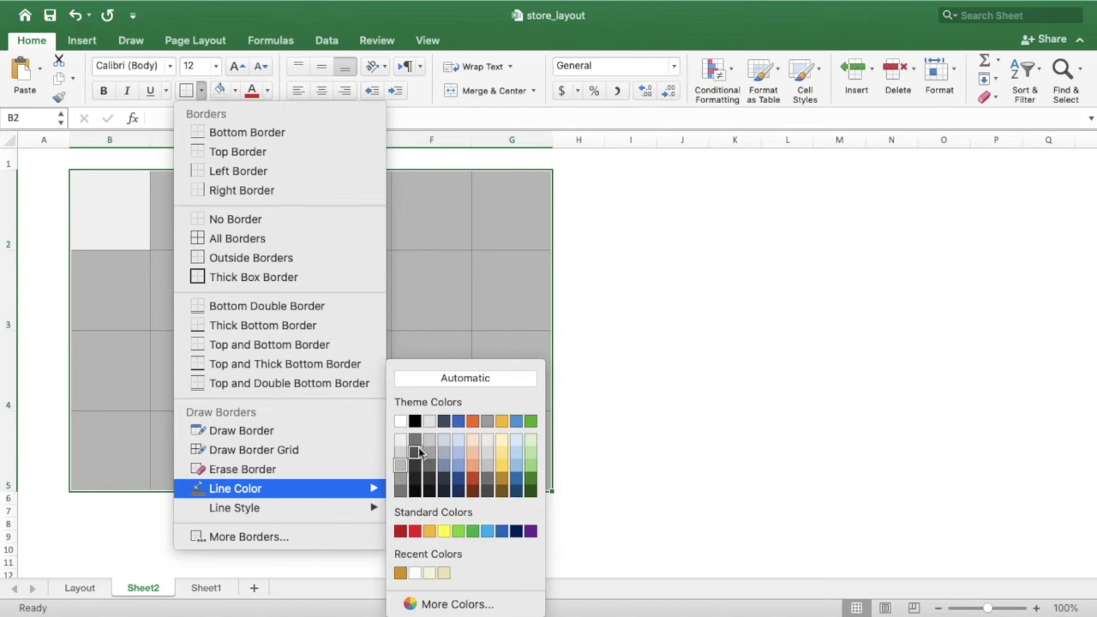
pyautogui.click(415, 442)
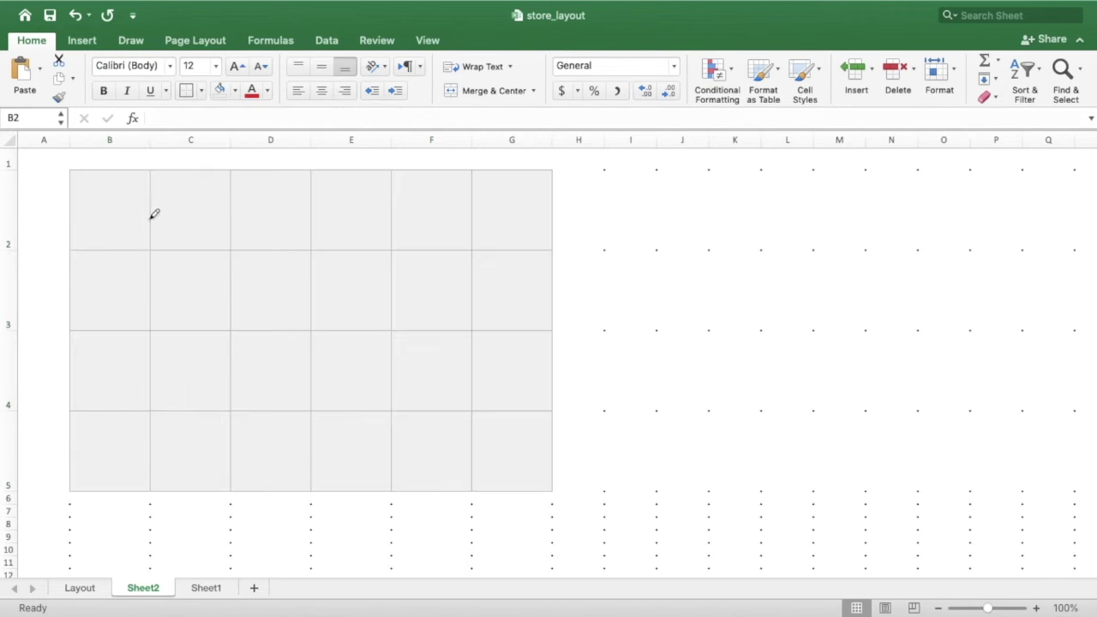
pyautogui.moveTo(105, 196)
pyautogui.mouseDown()
pyautogui.moveTo(489, 304)
pyautogui.moveTo(512, 428)
pyautogui.mouseUp()
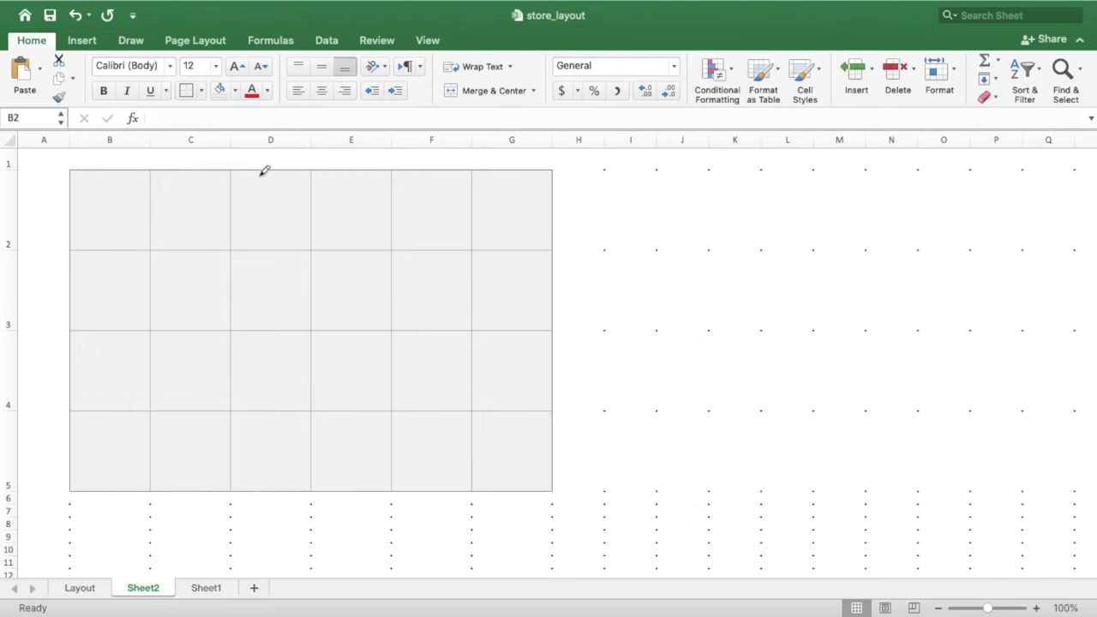
pyautogui.click(186, 91)
pyautogui.click(510, 317)
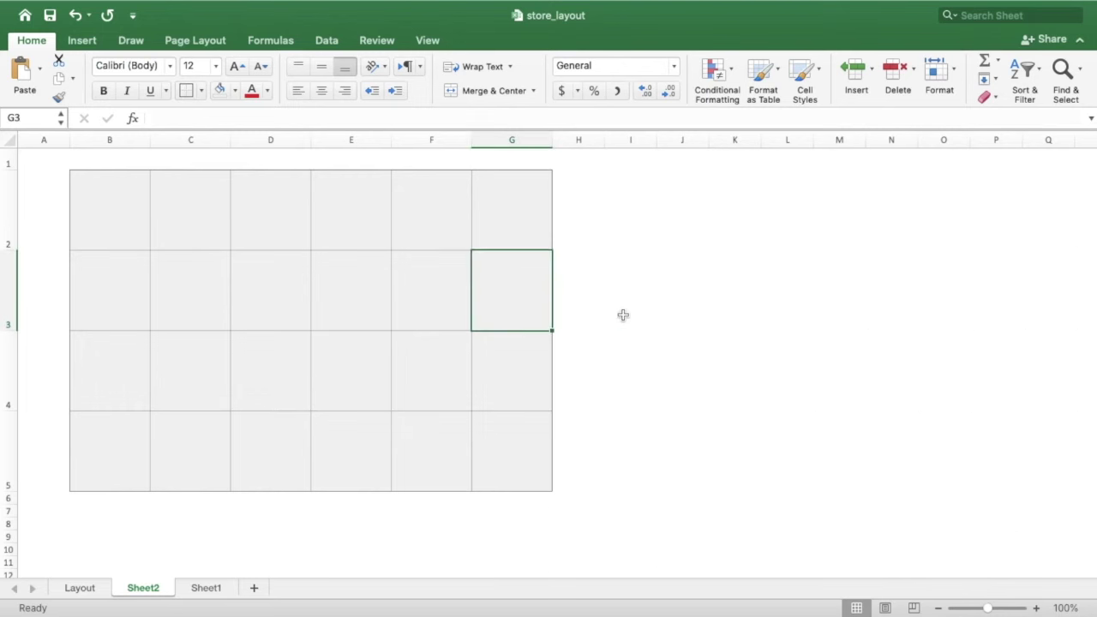
pyautogui.click(623, 314)
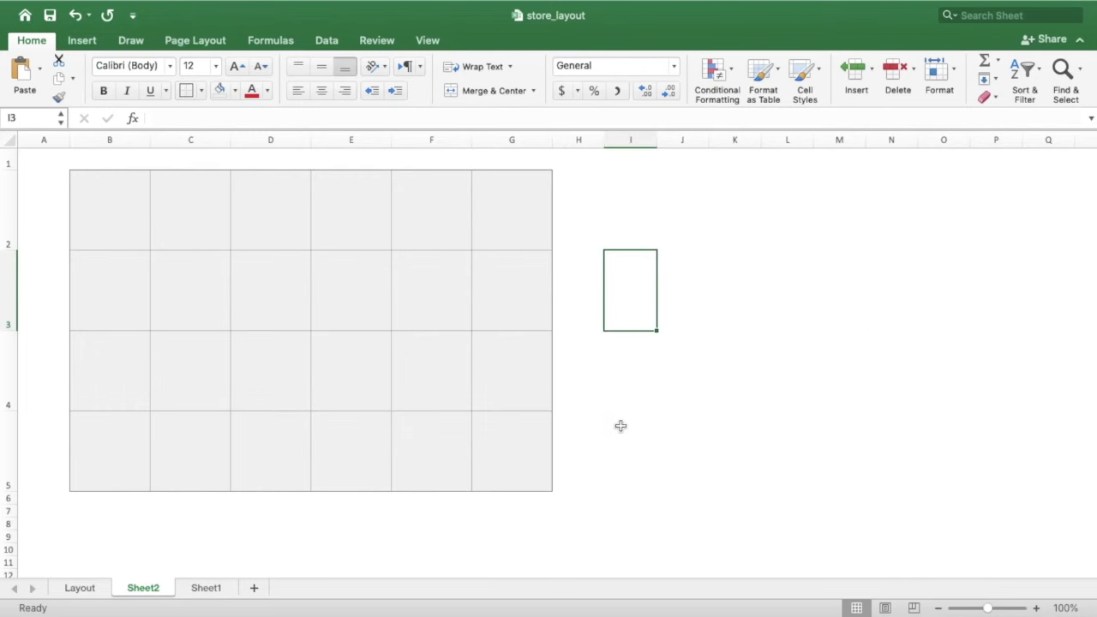
# - Draw a rectangle about 2.43" wide and 0.61" high across cells F2 and G2 and fit it into the grid's top-right corner
pyautogui.click(92, 40)
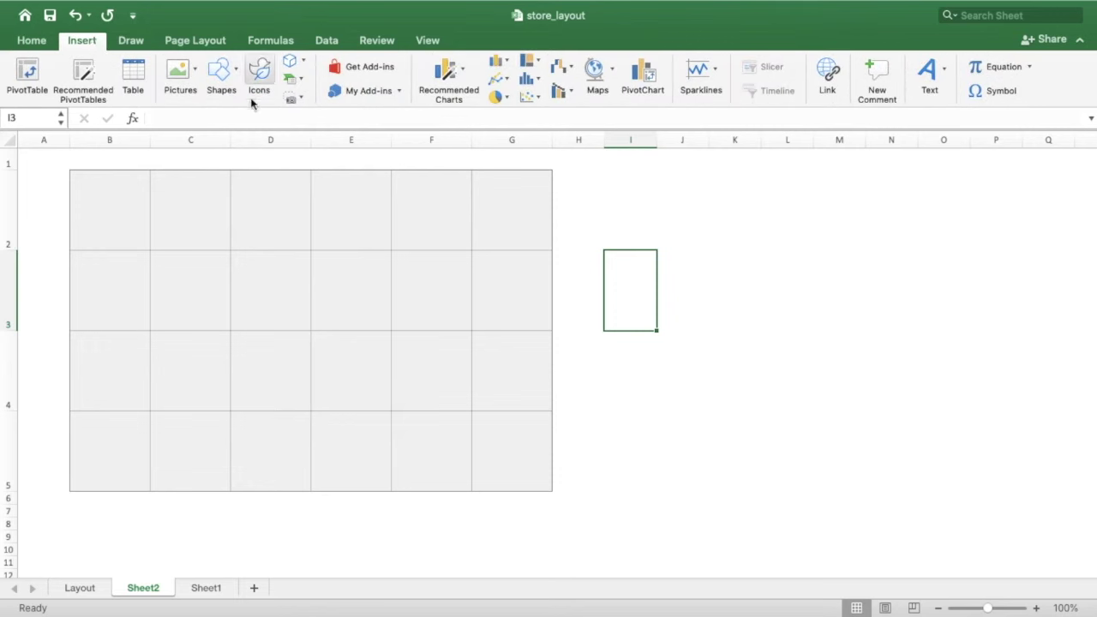
pyautogui.click(224, 70)
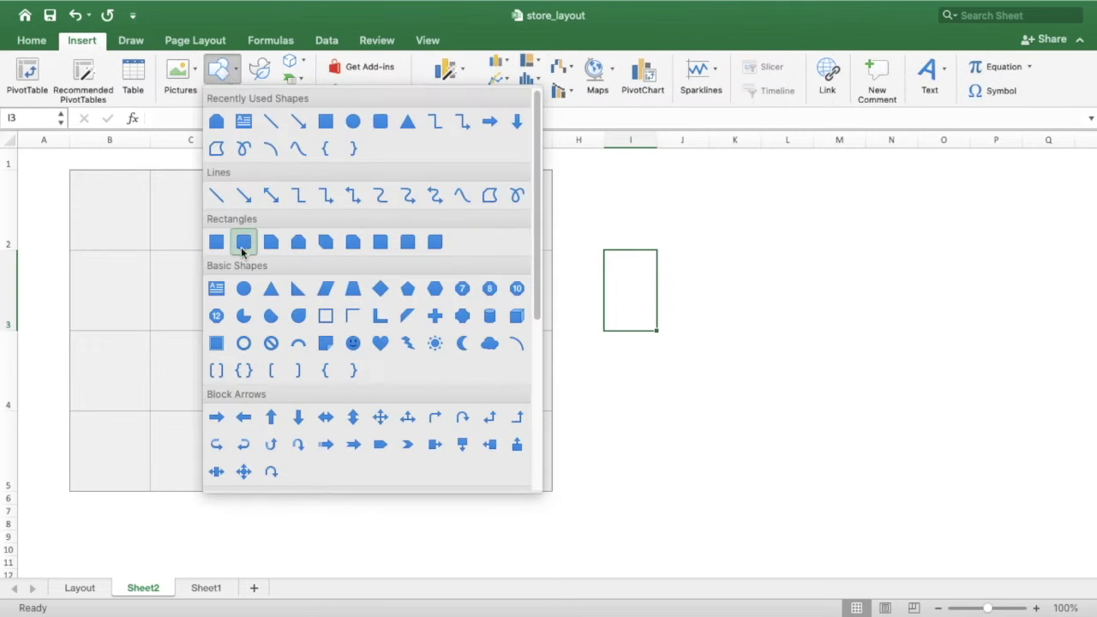
pyautogui.click(216, 242)
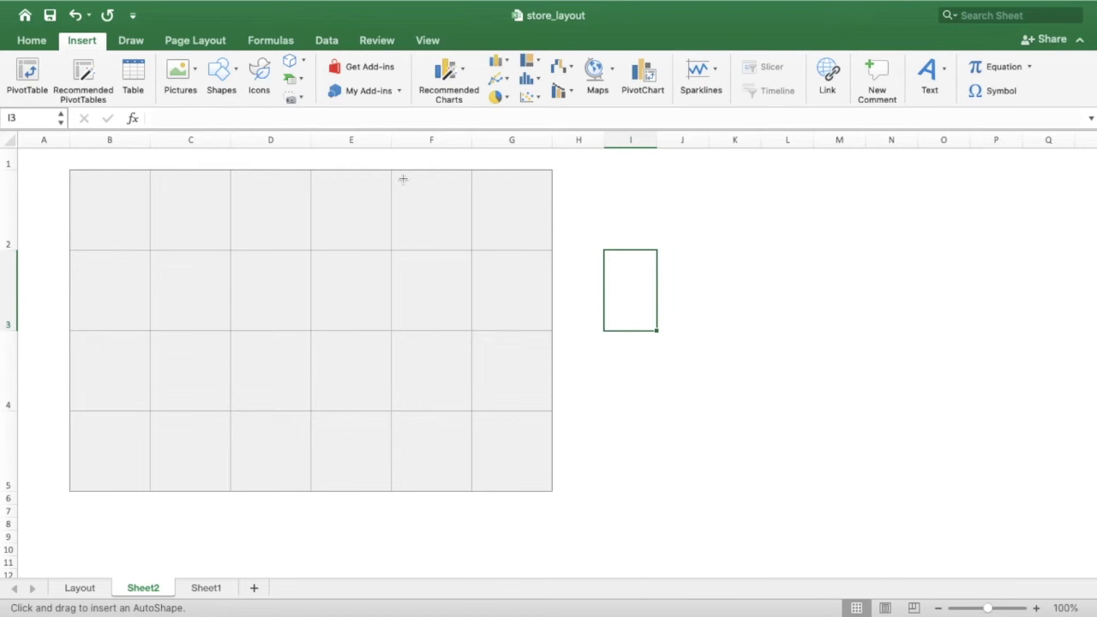
pyautogui.moveTo(403, 178); pyautogui.dragTo(543, 213)
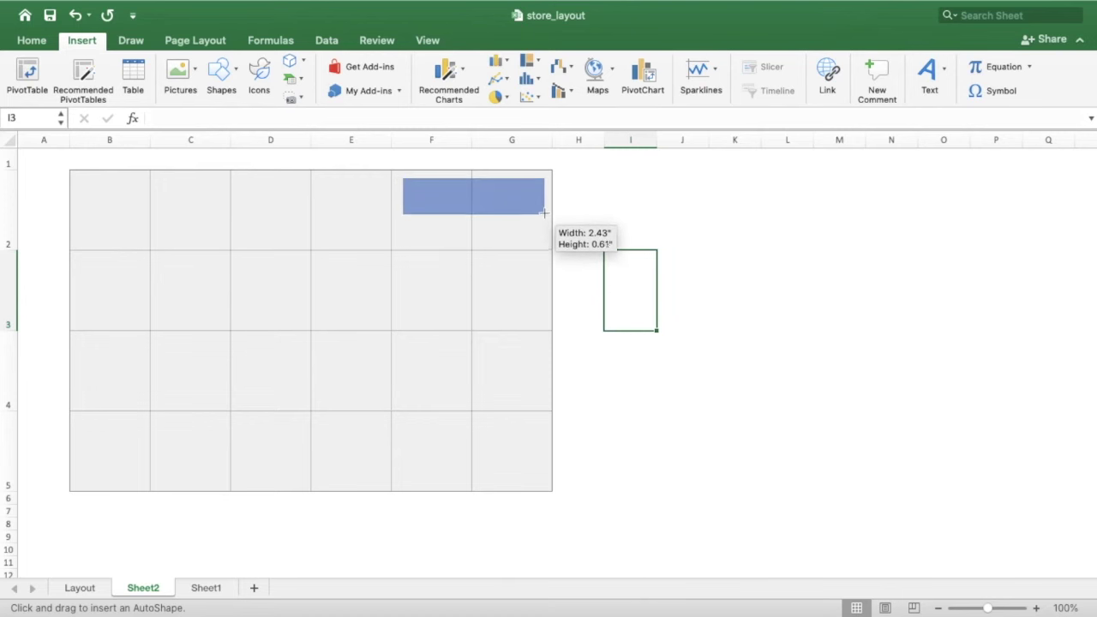
pyautogui.moveTo(482, 196)
pyautogui.mouseDown()
pyautogui.moveTo(468, 185)
pyautogui.moveTo(551, 187)
pyautogui.mouseUp()
pyautogui.click(499, 249)
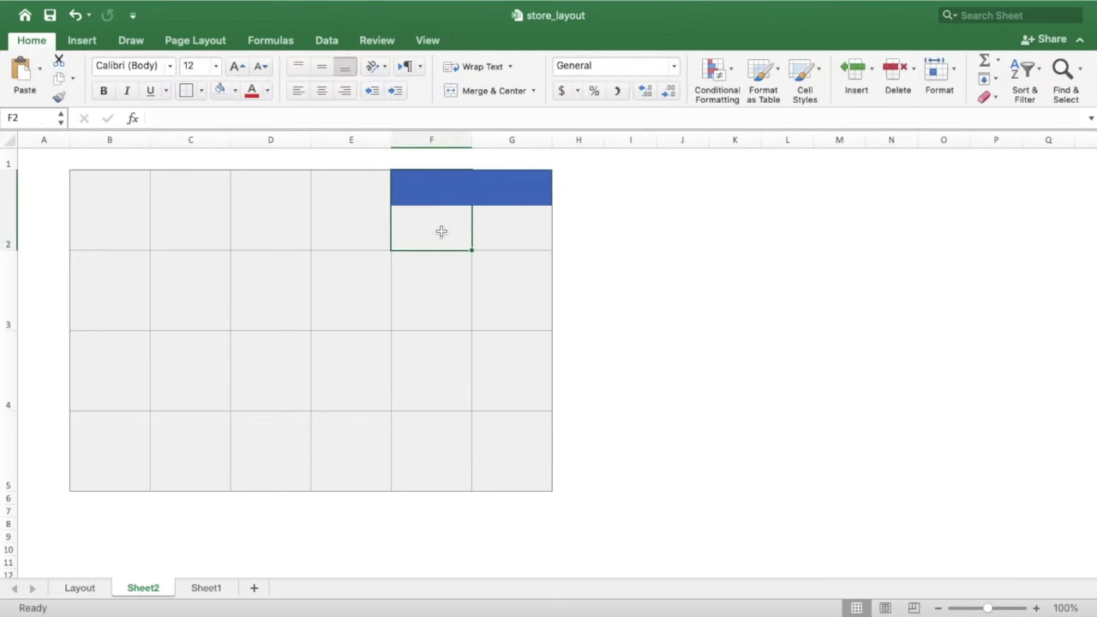
# - Fill the rectangle with white and align it exactly with the grid's top-right corner
pyautogui.click(452, 187)
pyautogui.click(235, 90)
pyautogui.click(229, 183)
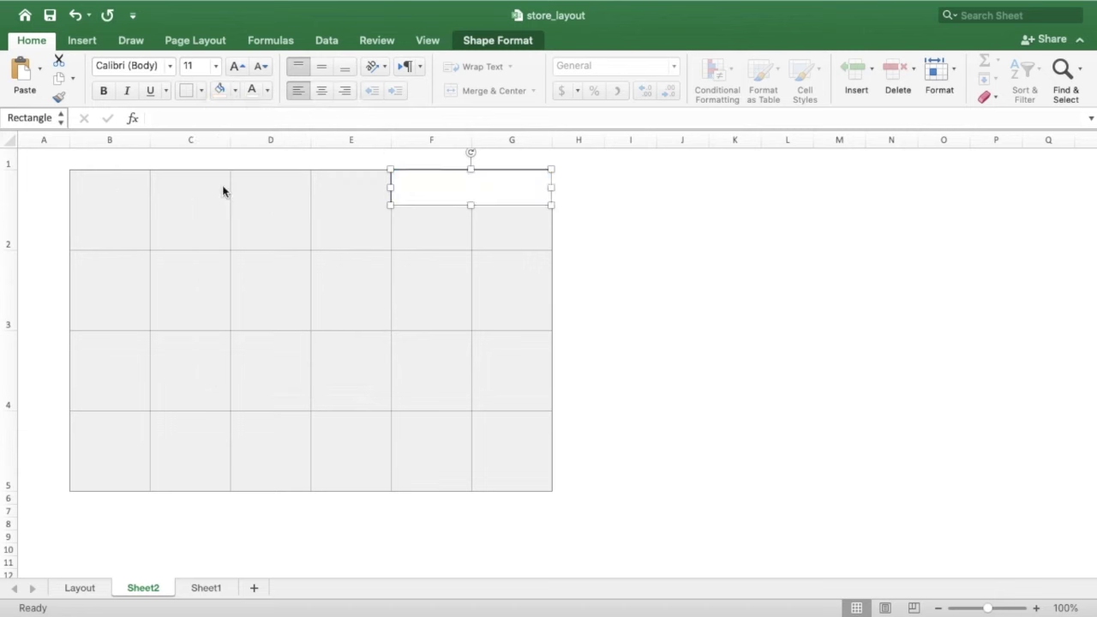
pyautogui.click(416, 240)
pyautogui.click(493, 196)
pyautogui.moveTo(494, 196)
pyautogui.mouseDown()
pyautogui.moveTo(494, 206)
pyautogui.moveTo(496, 196)
pyautogui.mouseUp()
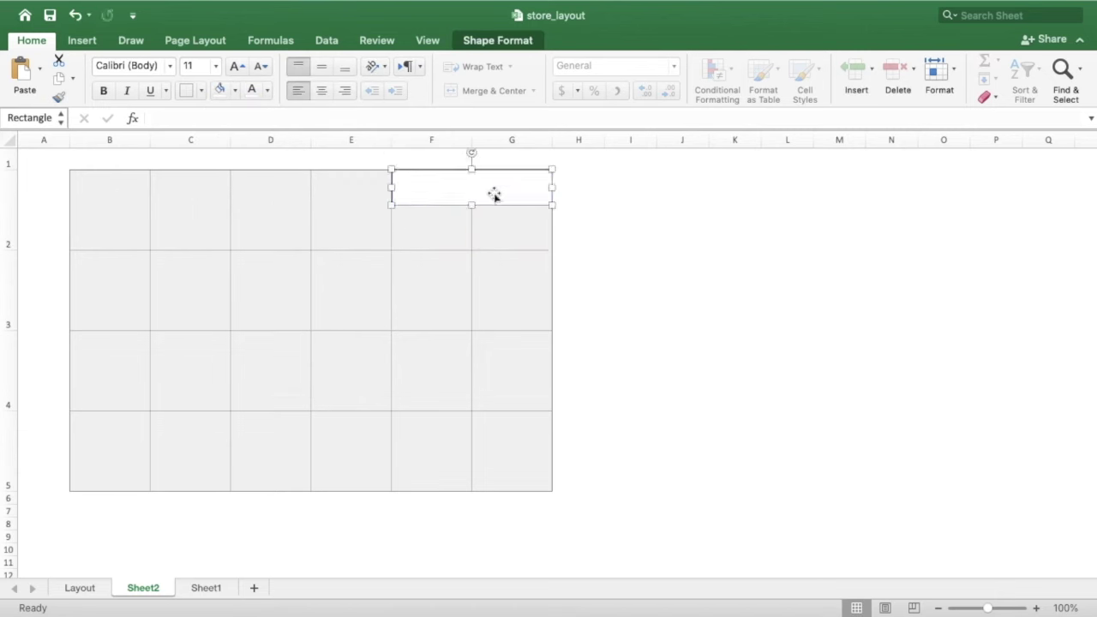
# - Label the white rectangle Display Wall in black text, centered horizontally and vertically, and adjust its font size
pyautogui.click(267, 90)
pyautogui.click(269, 166)
pyautogui.click(321, 90)
pyautogui.click(322, 66)
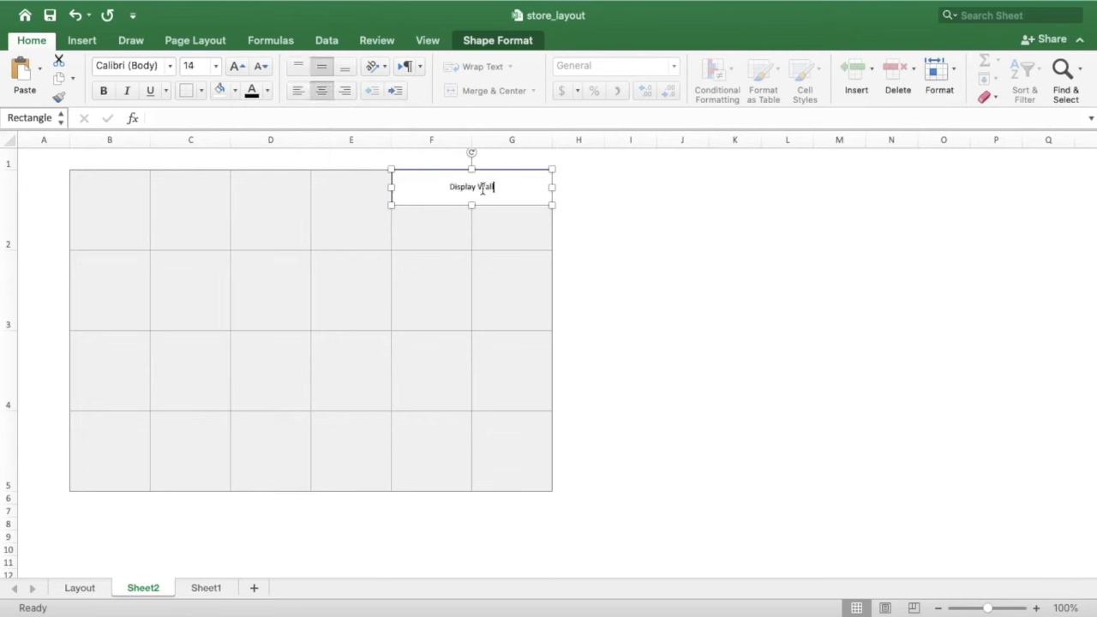
pyautogui.click(237, 66)
pyautogui.click(262, 66)
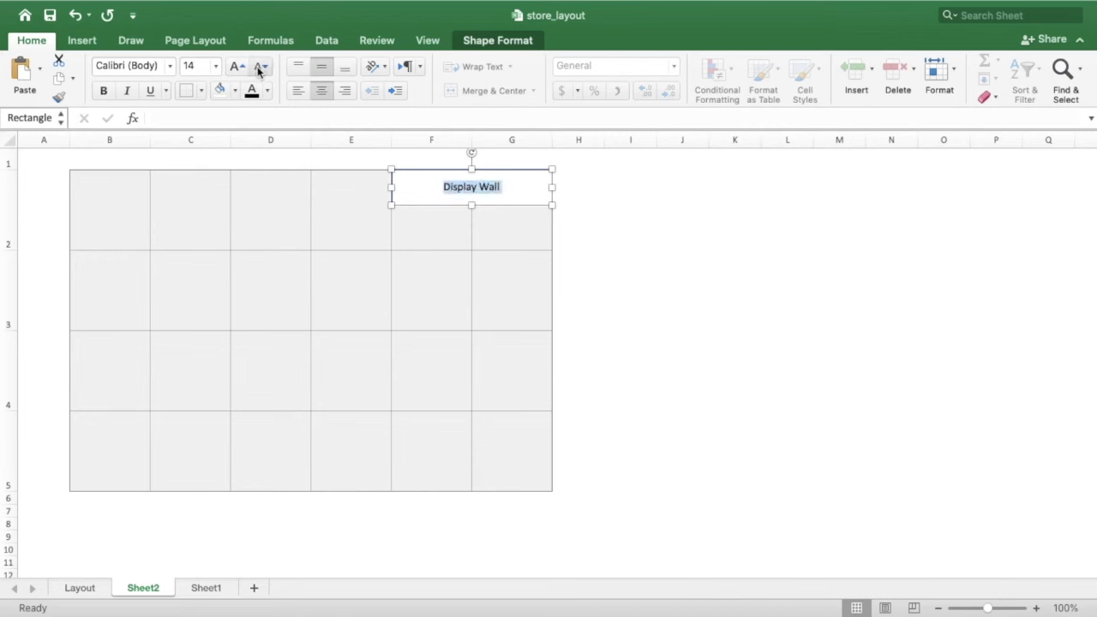
pyautogui.click(261, 66)
# - Duplicate the Display Wall rectangle along the grid's top, left and bottom edges, resizing the copies to fit and rotating those on the left and bottom
pyautogui.moveTo(417, 186); pyautogui.dragTo(96, 186)
pyautogui.moveTo(200, 235); pyautogui.dragTo(73, 260)
pyautogui.moveTo(69, 187); pyautogui.dragTo(103, 190)
pyautogui.moveTo(78, 248); pyautogui.dragTo(78, 409)
pyautogui.moveTo(75, 366); pyautogui.dragTo(249, 477)
# - Draw a rectangle with snipped top corners across the lower part of cells F5 and G5, starting at the edge of column F
pyautogui.click(82, 40)
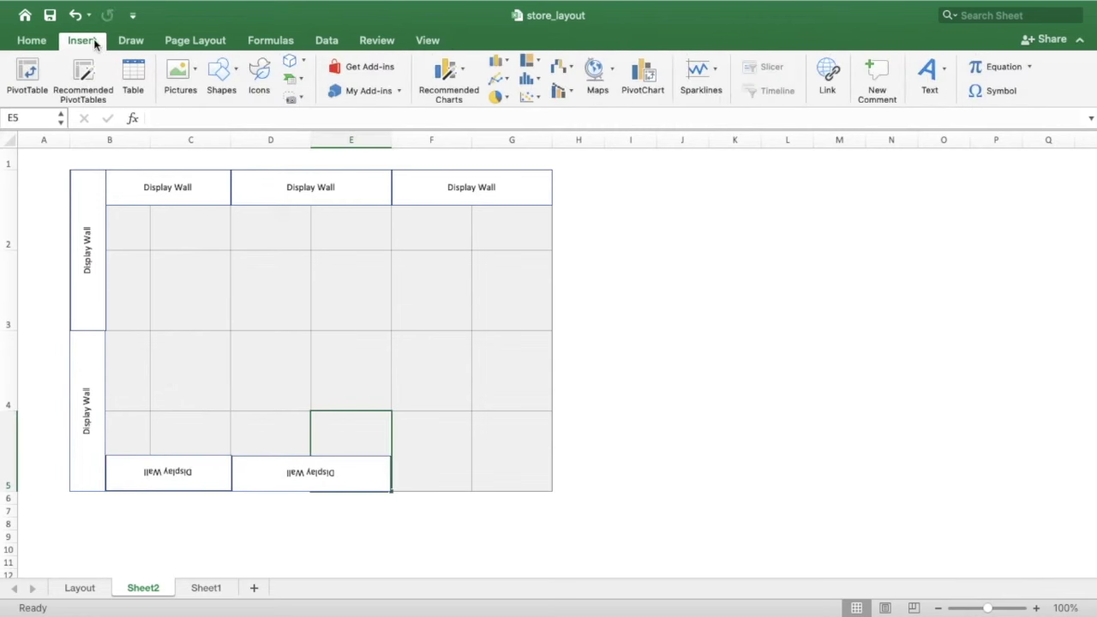
pyautogui.click(218, 75)
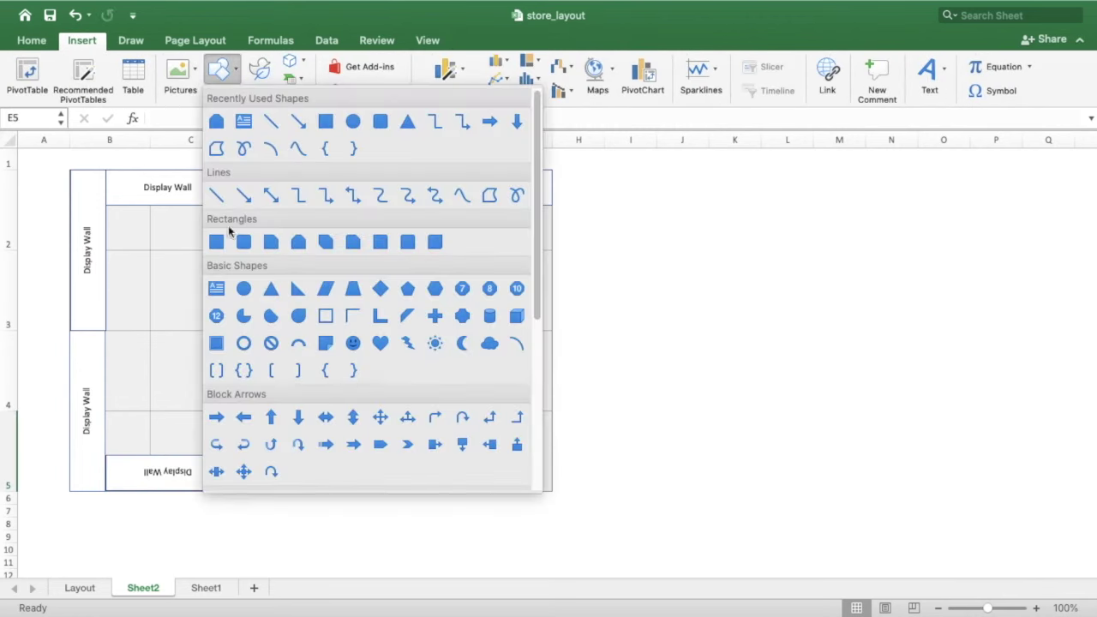
pyautogui.click(298, 241)
pyautogui.moveTo(401, 436); pyautogui.dragTo(548, 470)
pyautogui.moveTo(400, 463); pyautogui.dragTo(391, 463)
# - Label the snipped shape Cash Counter, center and enlarge the text, and fit the shape into the grid's bottom-right corner
pyautogui.write('Cash Counter')
pyautogui.click(321, 90)
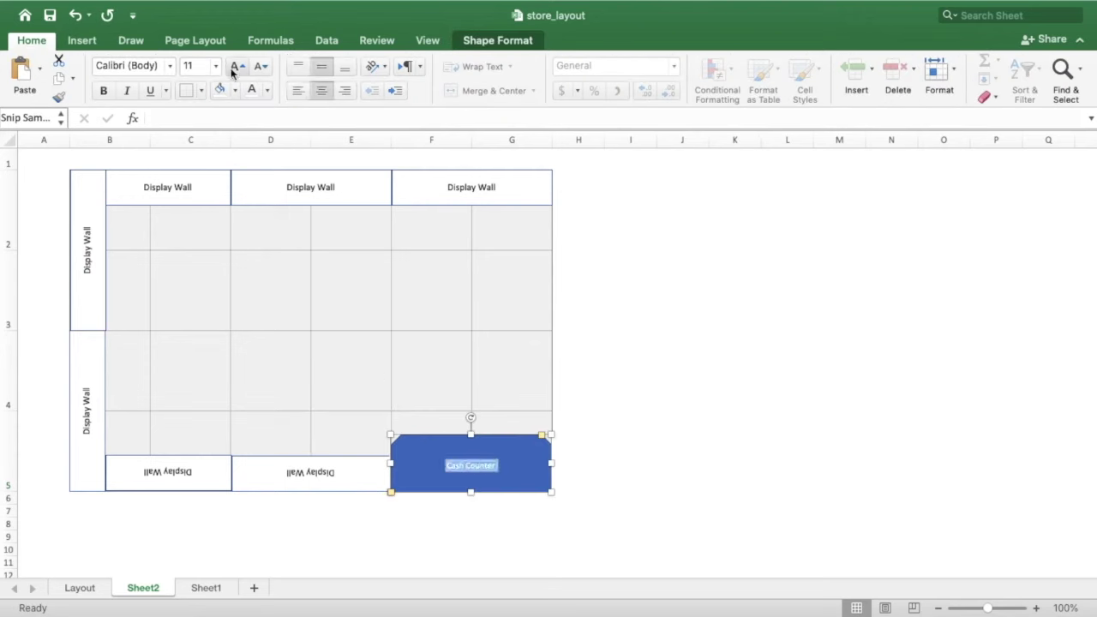
pyautogui.click(238, 65)
pyautogui.press('Escape')
pyautogui.press('Escape')
pyautogui.moveTo(477, 446); pyautogui.dragTo(472, 443)
pyautogui.press('Escape')
# - Draw a rectangle in the middle of the floor plan across columns C to E and fill it with the second-lightest gold theme shade
pyautogui.click(83, 42)
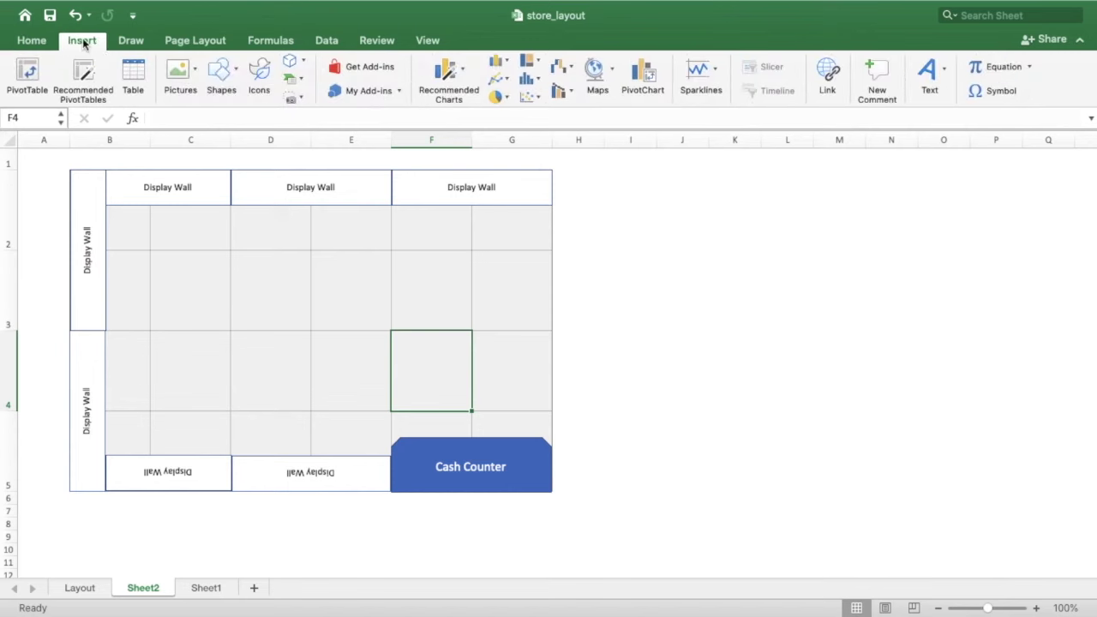
pyautogui.click(221, 75)
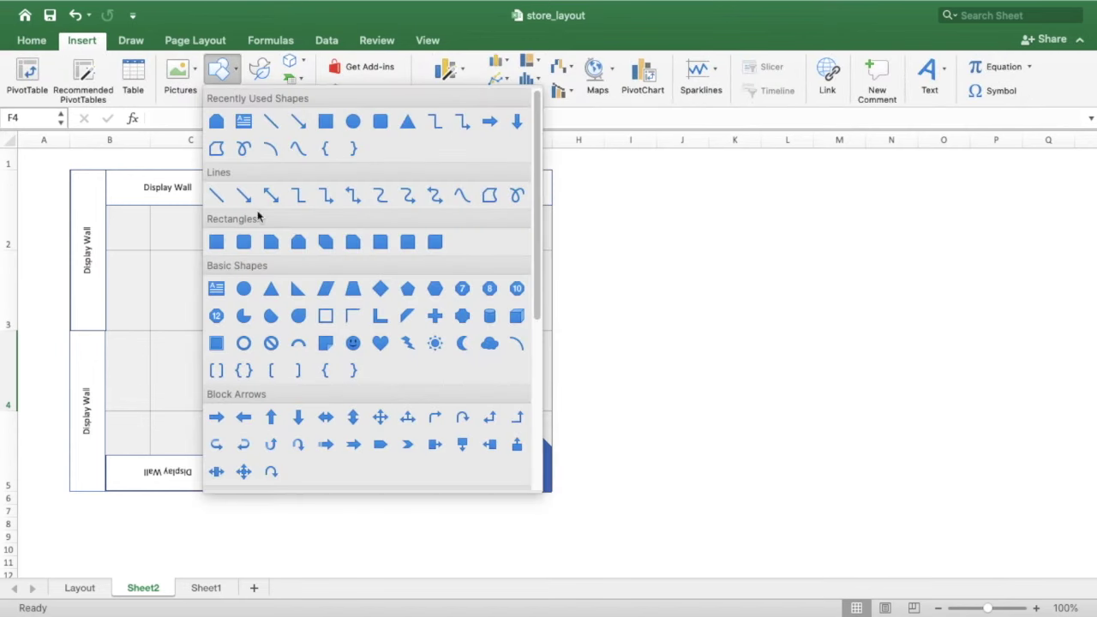
pyautogui.click(217, 243)
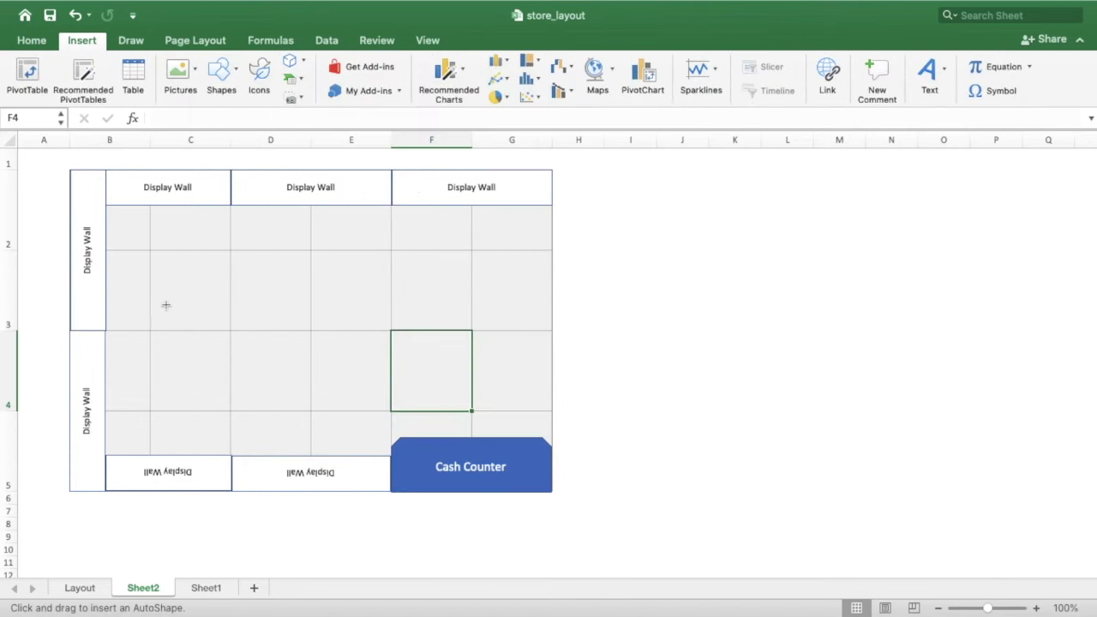
pyautogui.moveTo(171, 304); pyautogui.dragTo(316, 383)
pyautogui.click(235, 89)
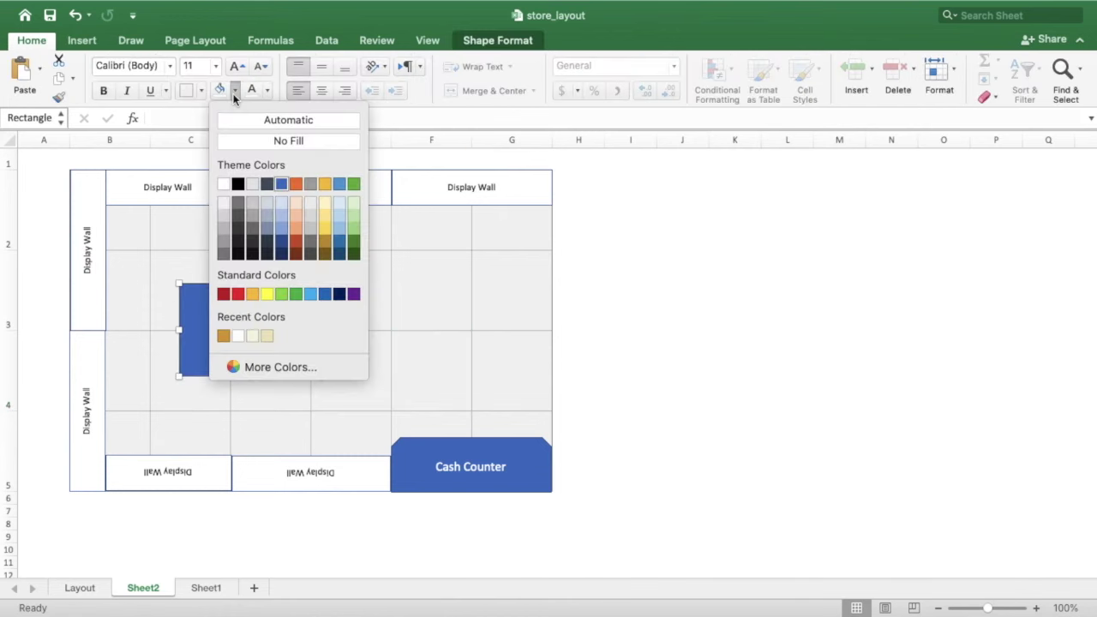
pyautogui.click(326, 217)
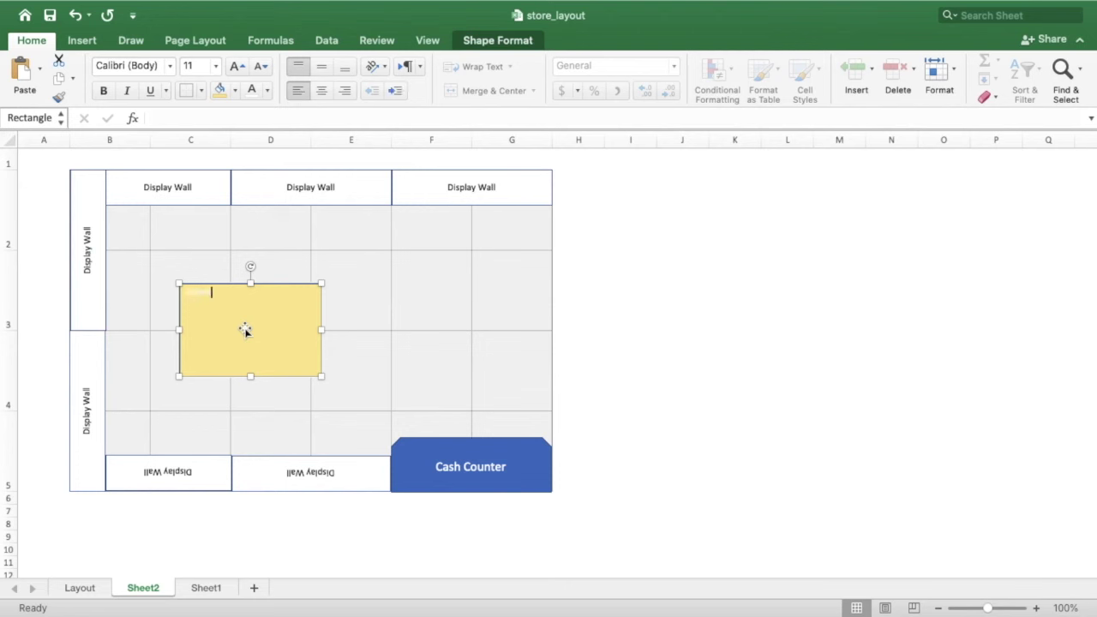
# - Label the gold rectangle Gondola in black 14-point text, centered horizontally and vertically
pyautogui.click(267, 90)
pyautogui.click(270, 170)
pyautogui.click(322, 90)
pyautogui.click(322, 66)
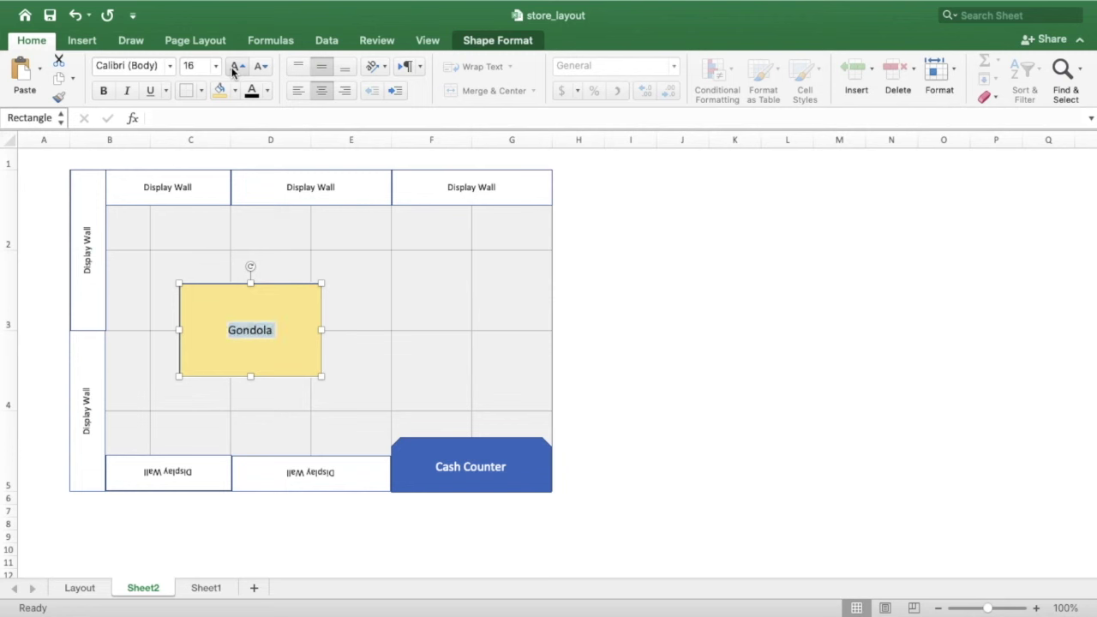
pyautogui.click(261, 66)
pyautogui.click(360, 277)
# - Duplicate the Gondola rectangle and place the copy directly against its right side
pyautogui.click(243, 313)
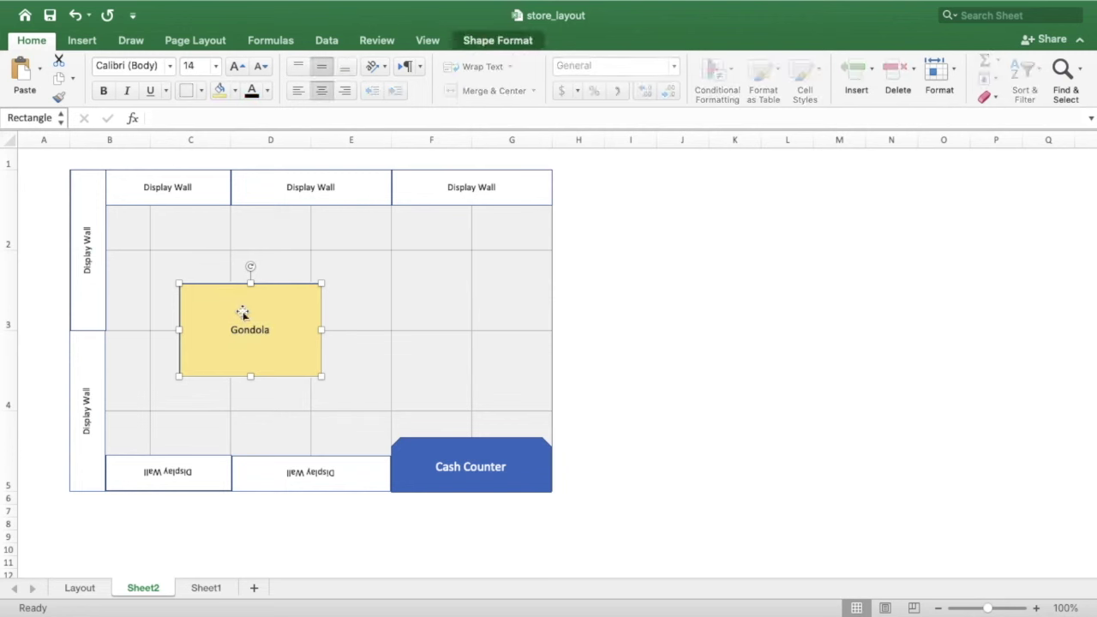
pyautogui.moveTo(242, 313); pyautogui.dragTo(360, 306)
pyautogui.click(384, 262)
pyautogui.click(682, 290)
# - Draw a 0.6" by 0.6" square below the top-right Display Wall, near the right edge of column G
pyautogui.click(83, 40)
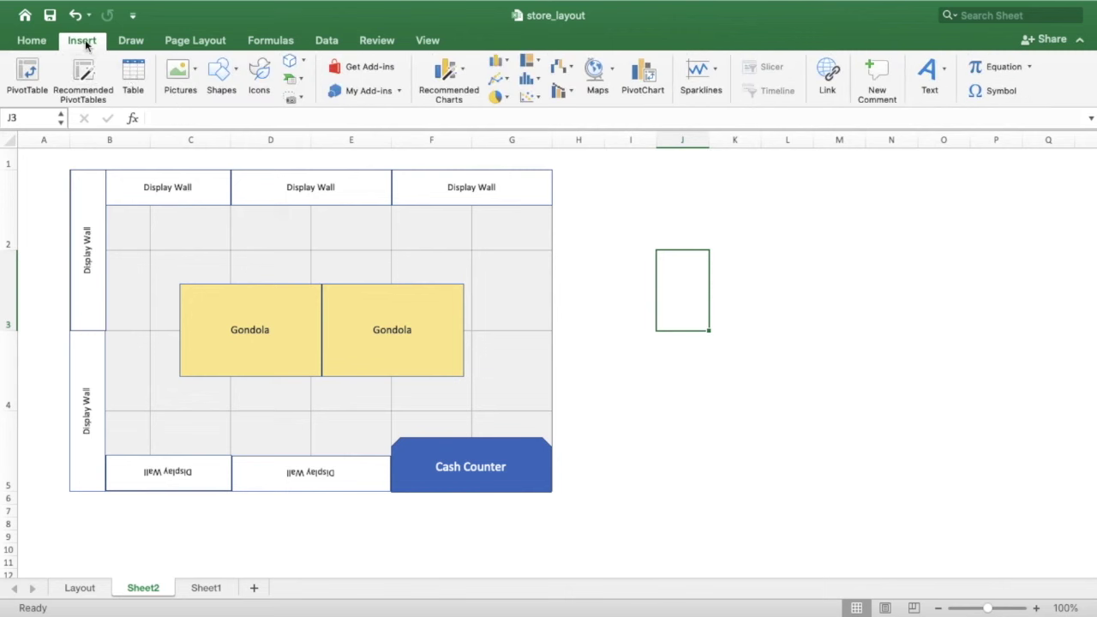
pyautogui.click(218, 79)
pyautogui.click(215, 240)
pyautogui.moveTo(502, 232)
pyautogui.mouseDown()
pyautogui.moveTo(537, 266)
pyautogui.moveTo(527, 248)
pyautogui.mouseUp()
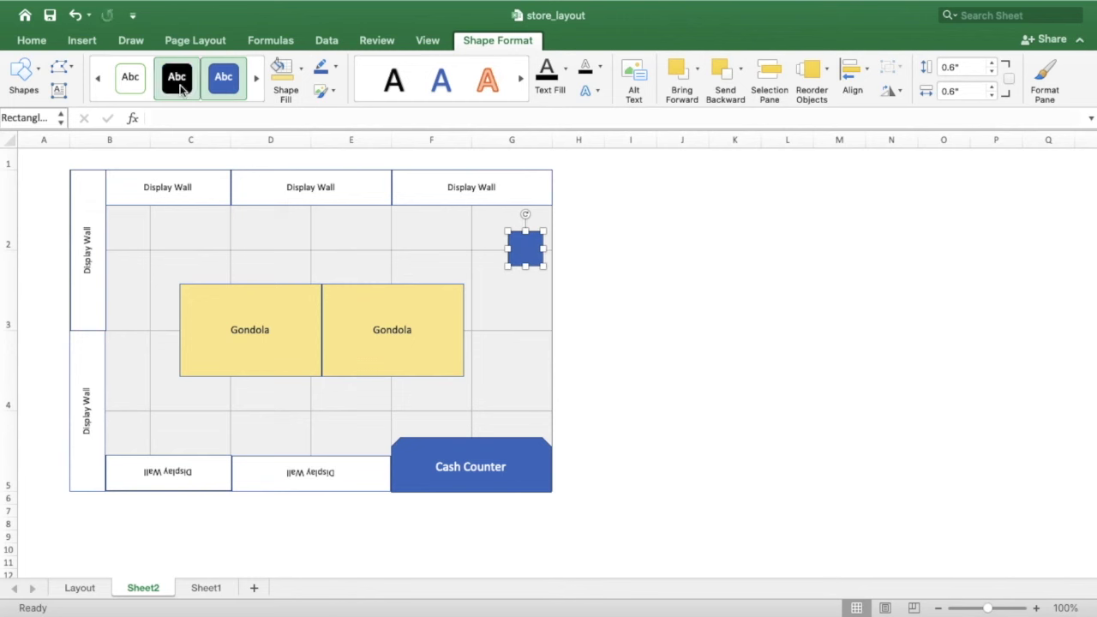
# - Fill the small square with light orange and label it Stand in centered black text
pyautogui.click(82, 41)
pyautogui.click(40, 41)
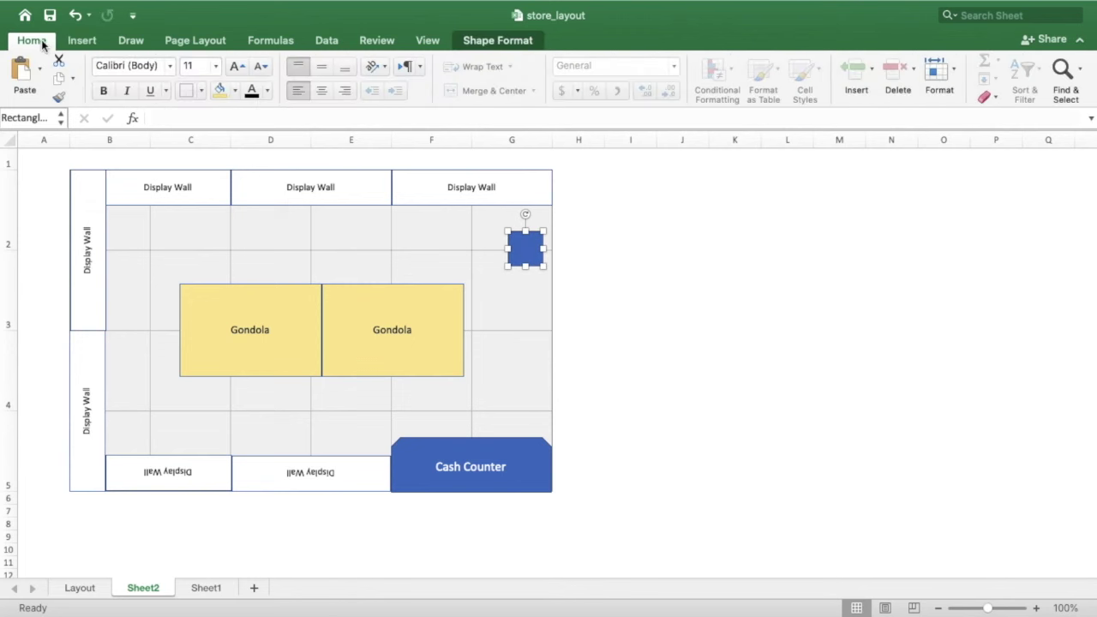
pyautogui.click(216, 90)
pyautogui.write('Stand')
pyautogui.press('Escape')
pyautogui.press('Escape')
# - Draw a red curved arrow connector from the right edge of cell G3, passing below the stand, to cell F2
pyautogui.click(82, 41)
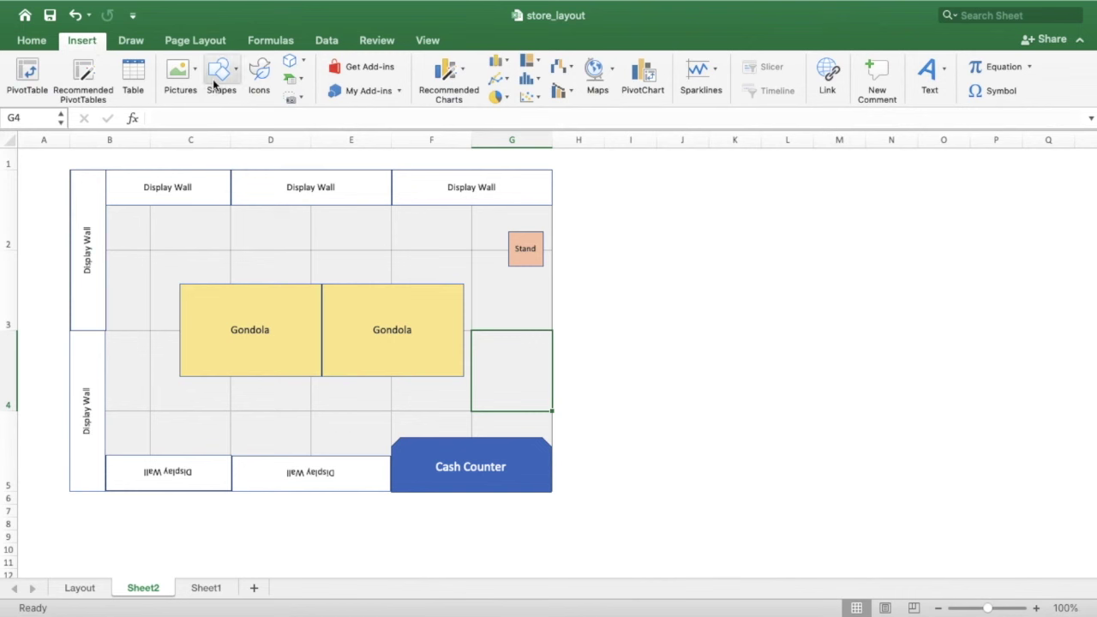
pyautogui.click(221, 76)
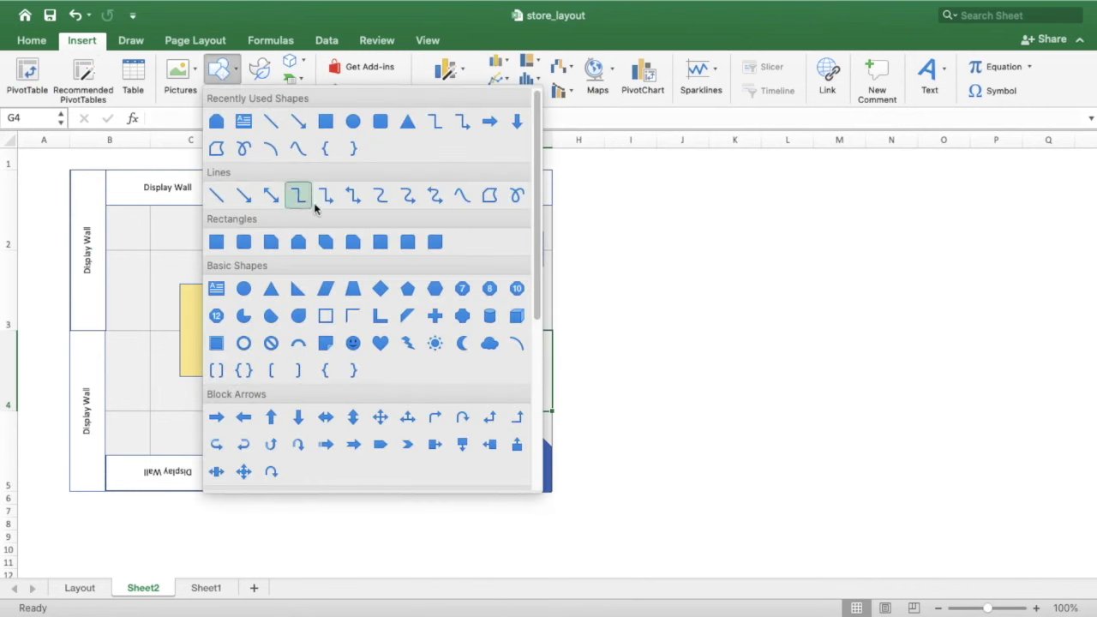
pyautogui.click(408, 198)
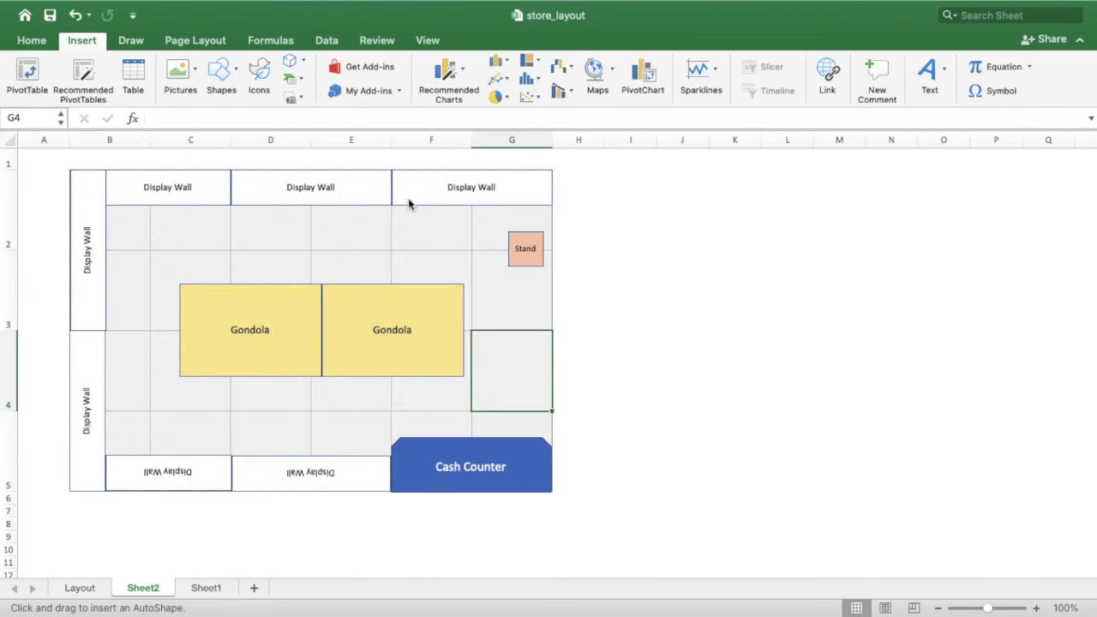
pyautogui.moveTo(464, 261); pyautogui.dragTo(544, 320)
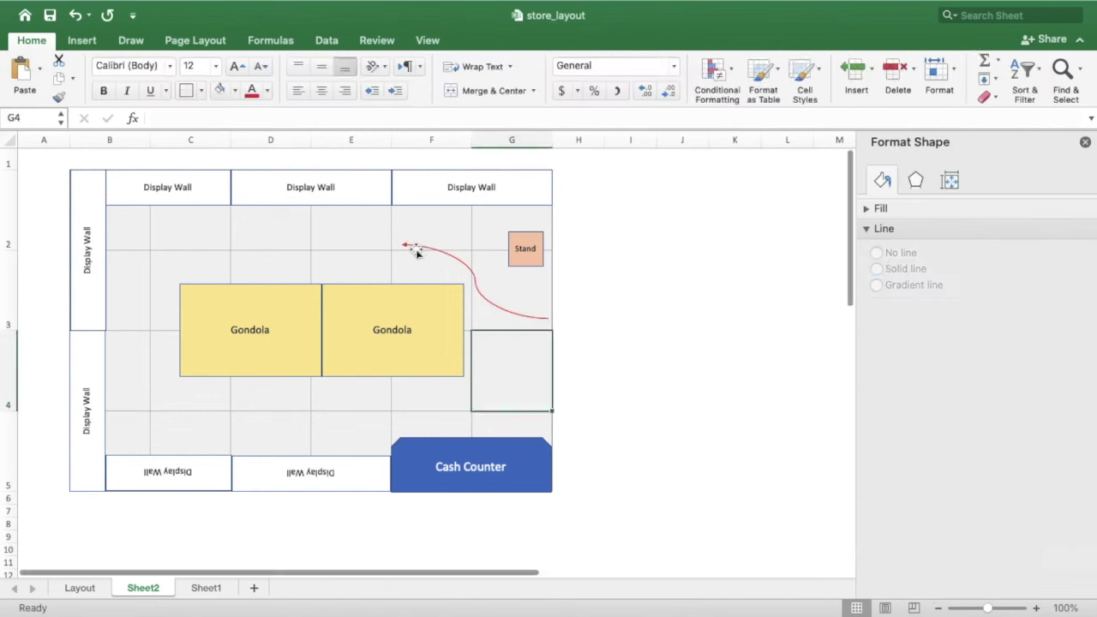
# - Set the curved arrow's line width to 1 pt
pyautogui.click(416, 247)
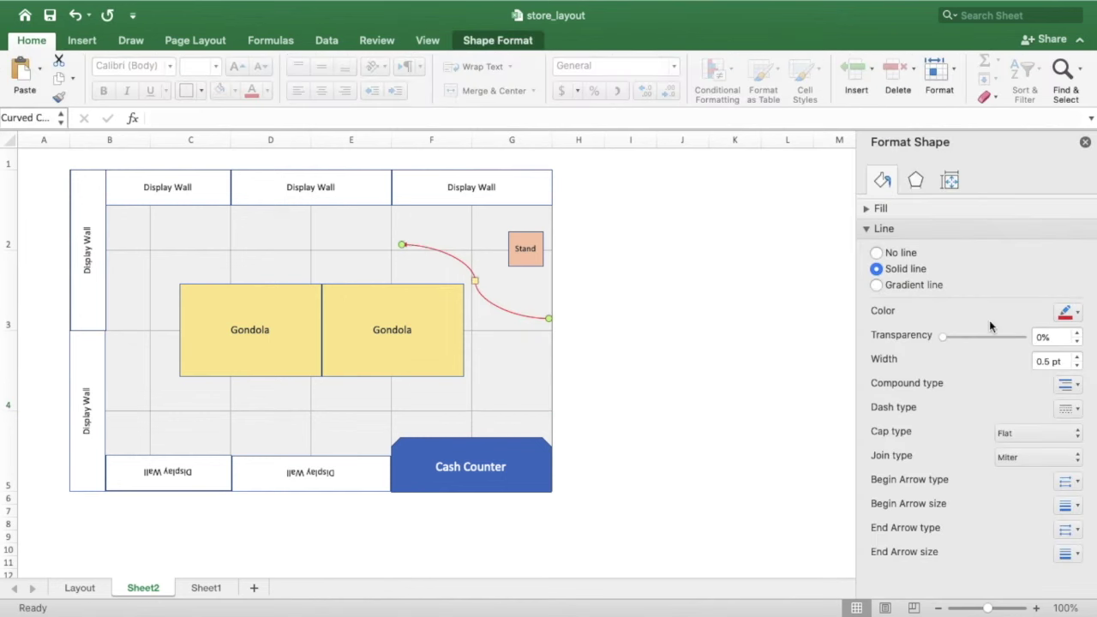
pyautogui.click(1077, 359)
pyautogui.click(1077, 358)
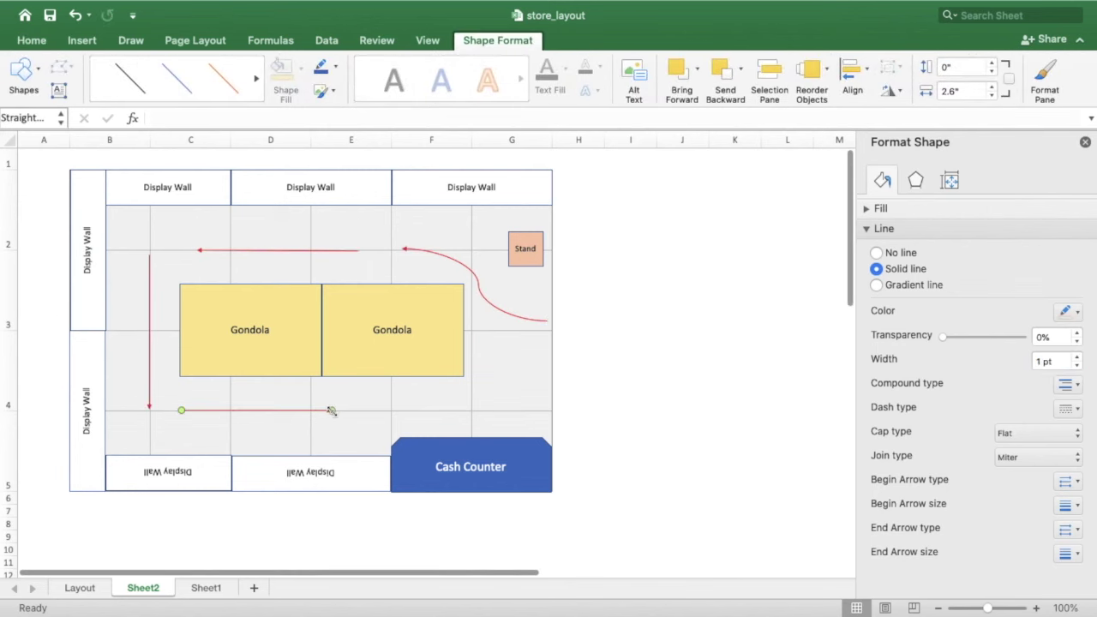
# - Extend the straight arrows below and above the gondolas so their right ends reach the boundary between columns E and F
pyautogui.moveTo(331, 410); pyautogui.dragTo(391, 411)
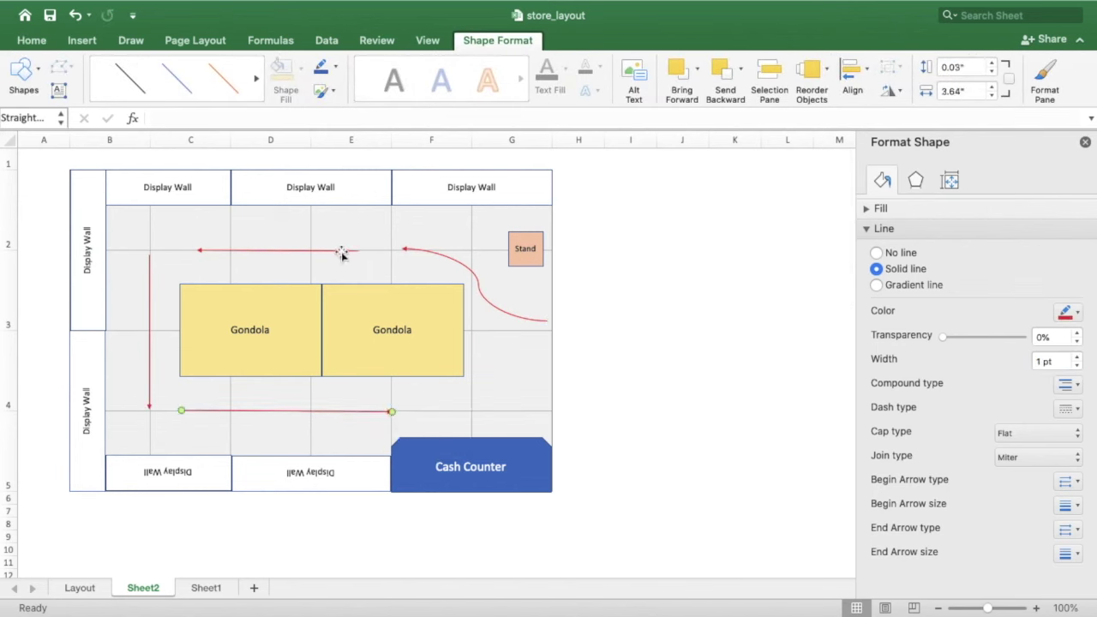
pyautogui.moveTo(342, 254); pyautogui.dragTo(392, 251)
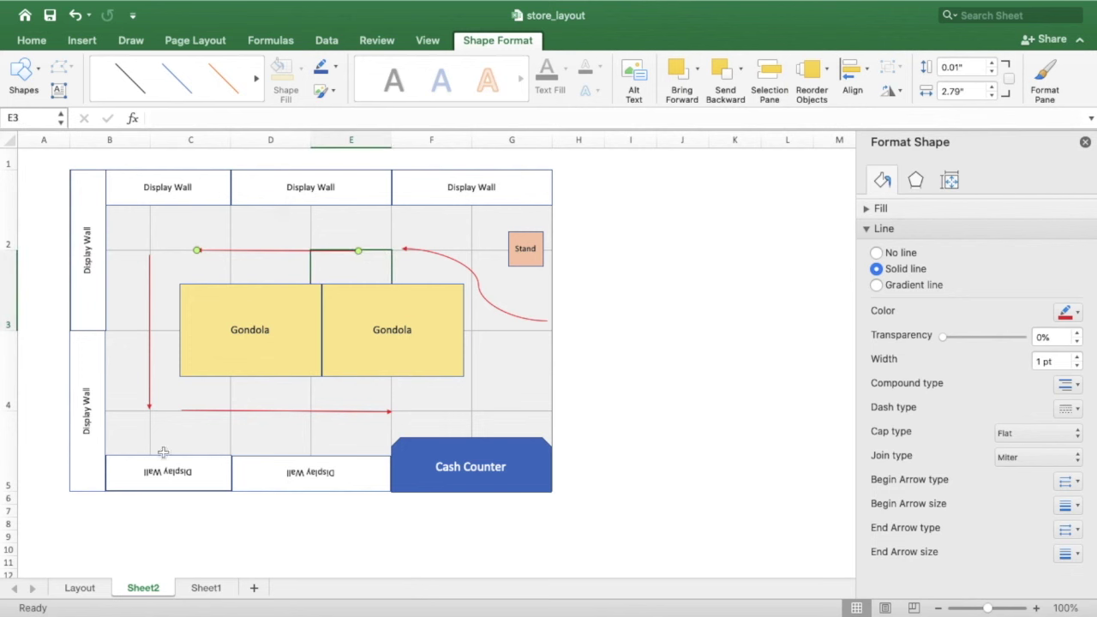
# - Duplicate the red curved arrow and reshape the copy to run from the bottom of cell F4 up to the right edge of cell G4
pyautogui.click(465, 270)
pyautogui.press('super+d')
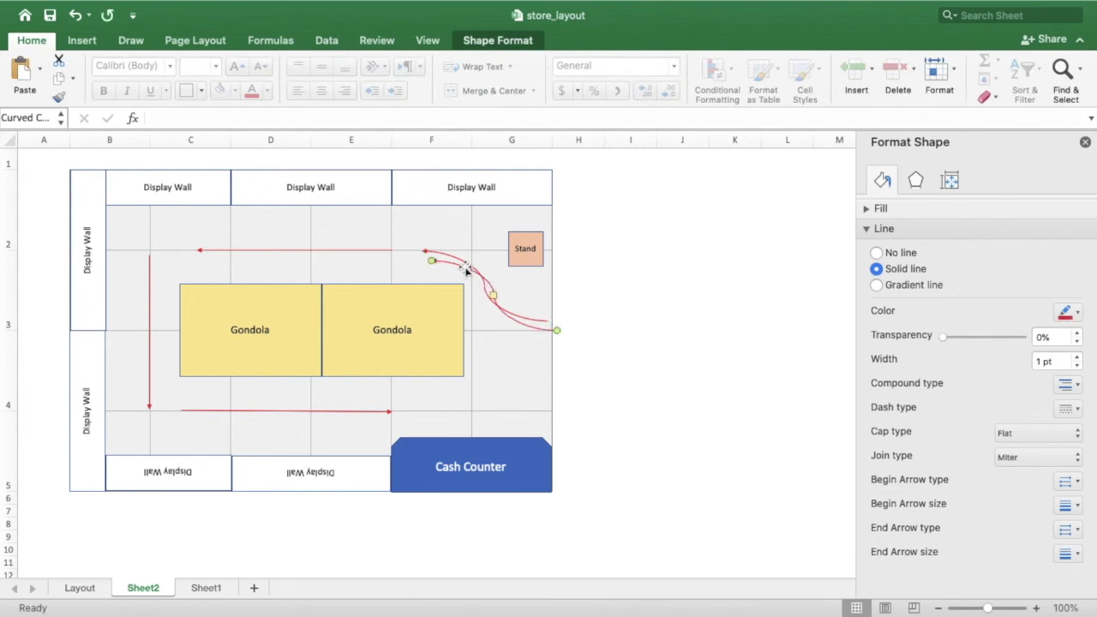
pyautogui.moveTo(503, 311); pyautogui.dragTo(418, 418)
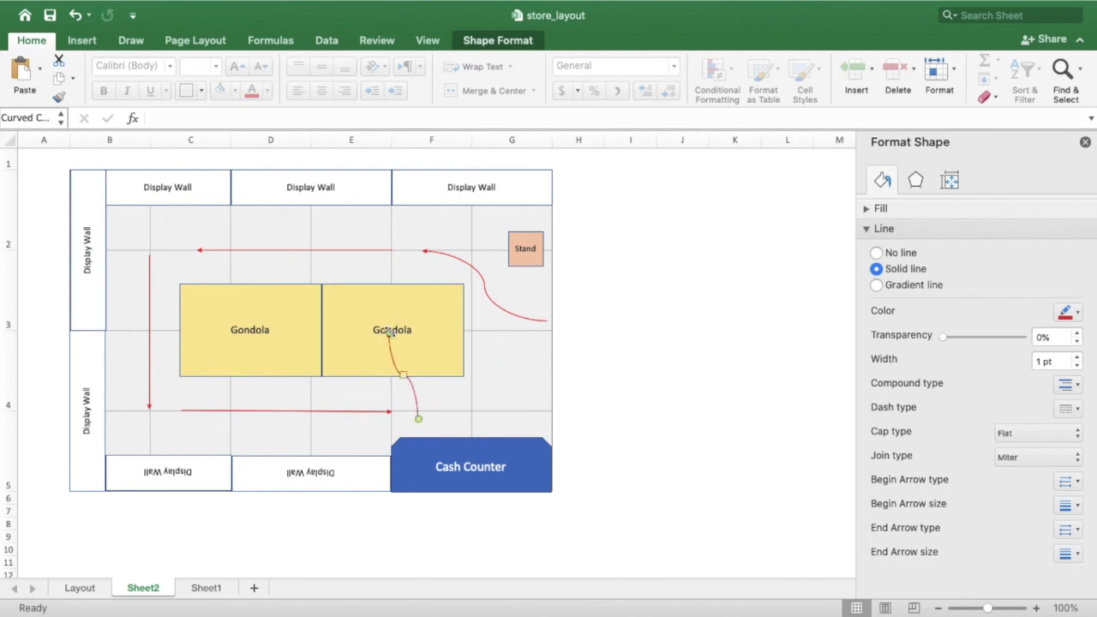
pyautogui.moveTo(390, 332); pyautogui.dragTo(540, 370)
pyautogui.moveTo(480, 399); pyautogui.dragTo(489, 418)
pyautogui.moveTo(418, 418); pyautogui.dragTo(420, 422)
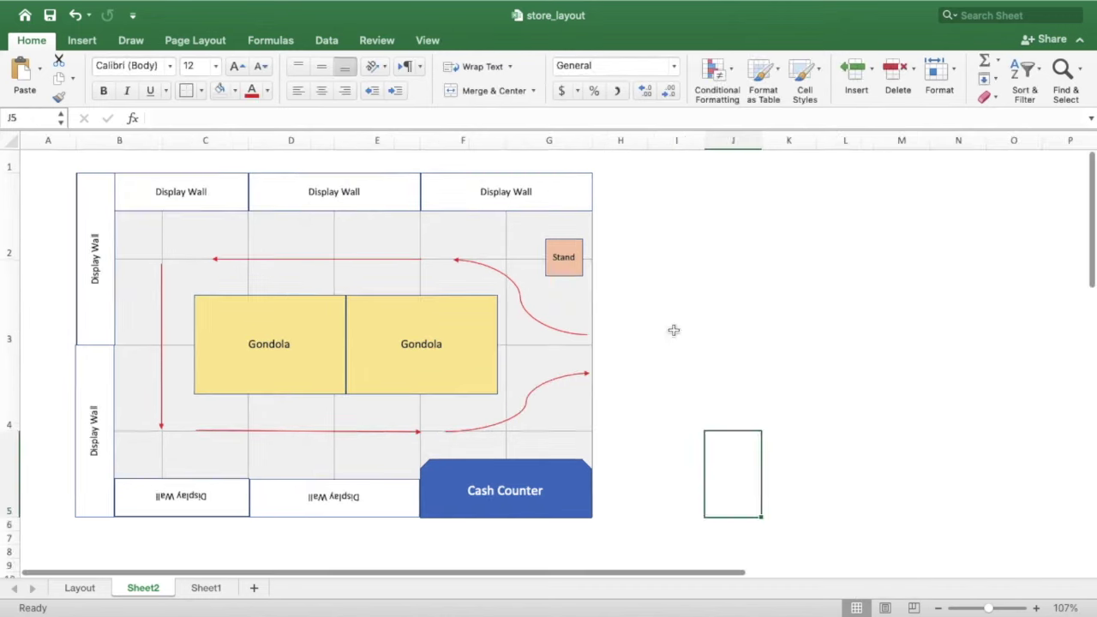
pyautogui.click(674, 325)
# - Relabel the Display Wall above columns F and G as Beverages
pyautogui.tripleClick(506, 191)
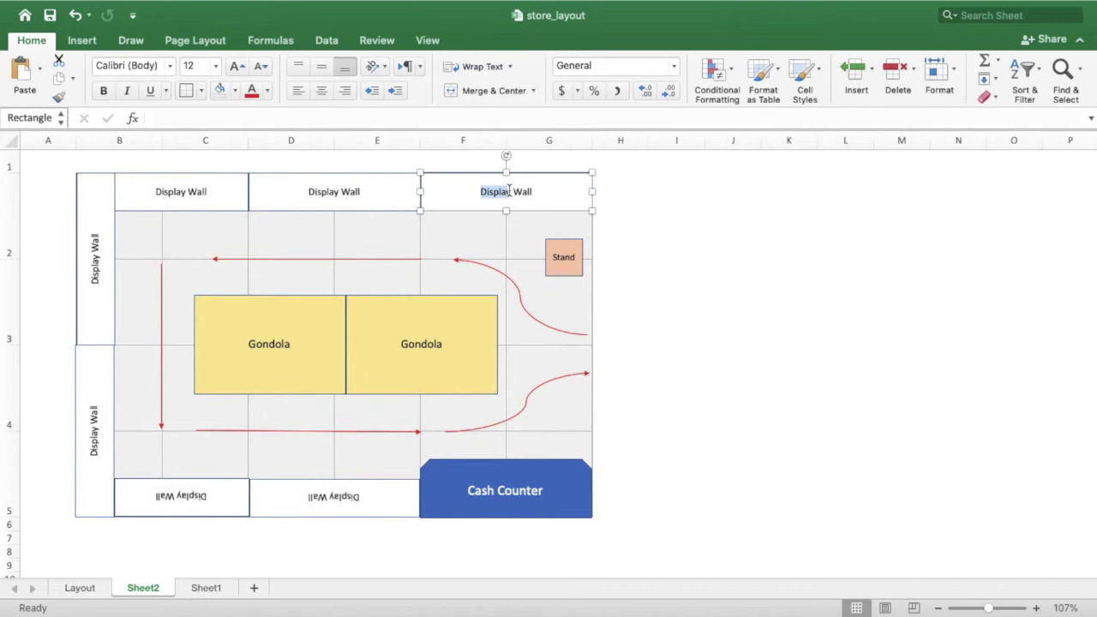
pyautogui.write('Be')
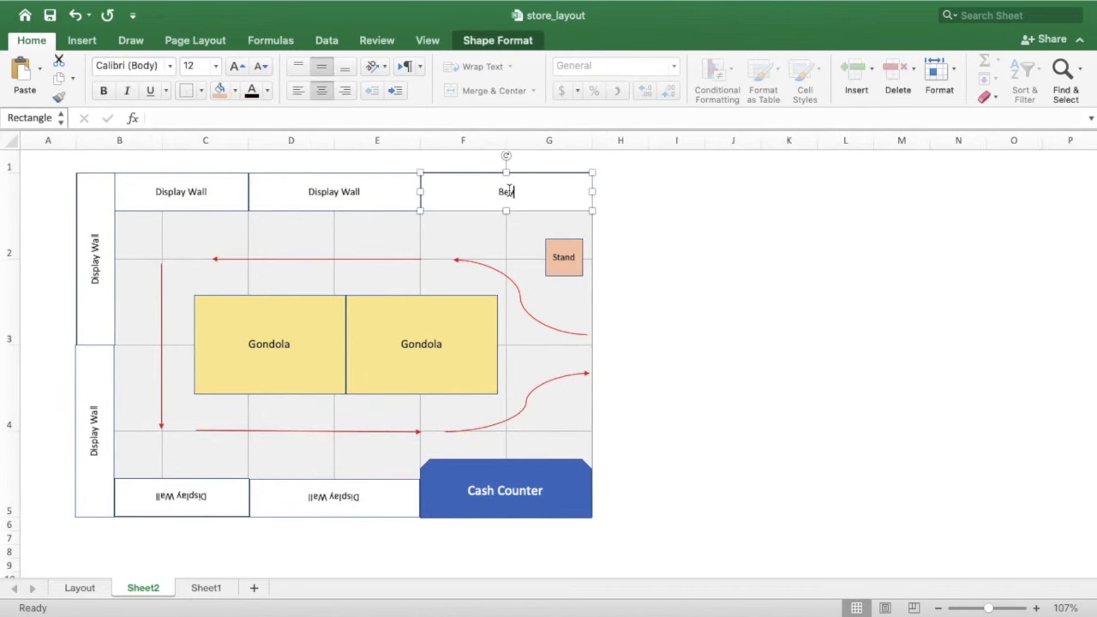
pyautogui.write('verages')
pyautogui.press('Return')
pyautogui.press('BackSpace')
pyautogui.click(475, 232)
# - Relabel the middle Display Wall along the upper edge of the plan as Snacks
pyautogui.tripleClick(332, 193)
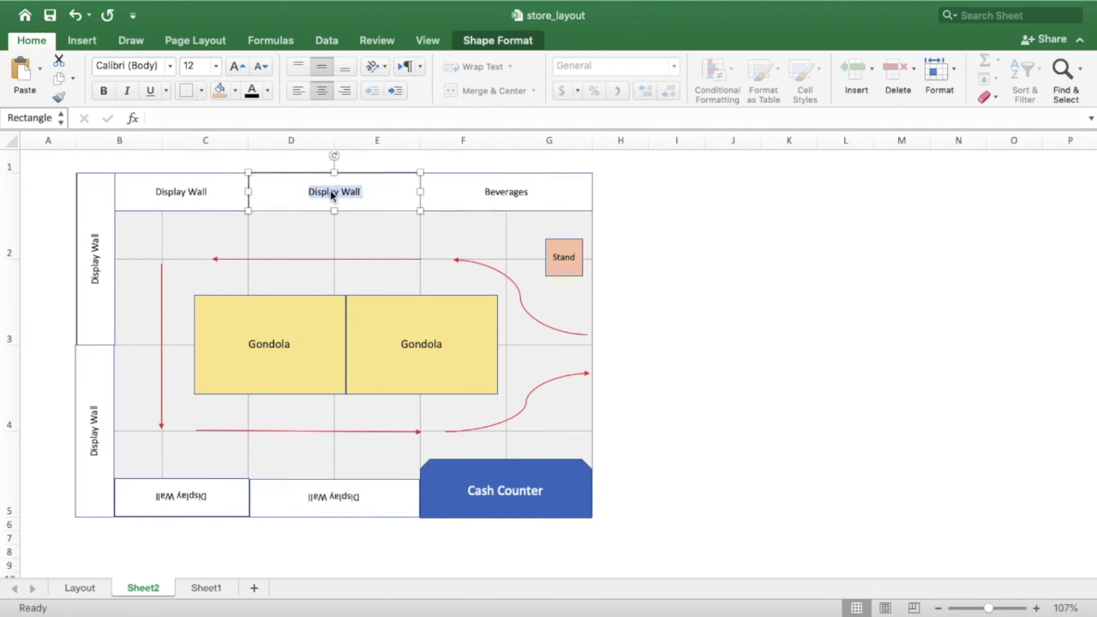
pyautogui.write('Snack')
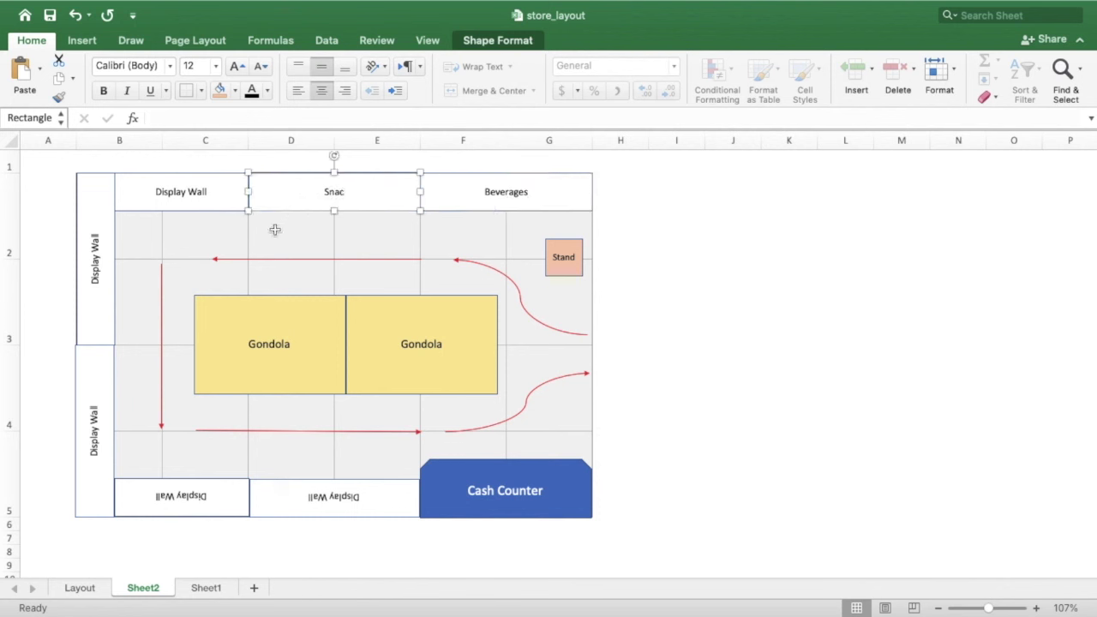
pyautogui.doubleClick(331, 194)
pyautogui.write('Sn')
pyautogui.click(306, 231)
# - Select the label text of the leftmost Display Wall along the upper edge of the plan
pyautogui.tripleClick(175, 192)
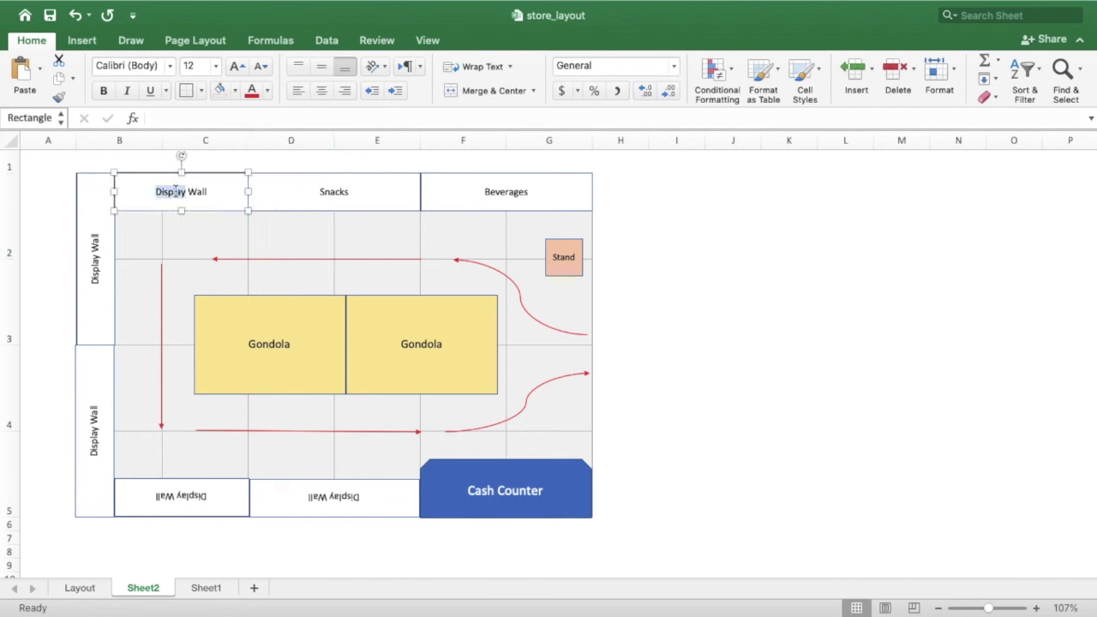